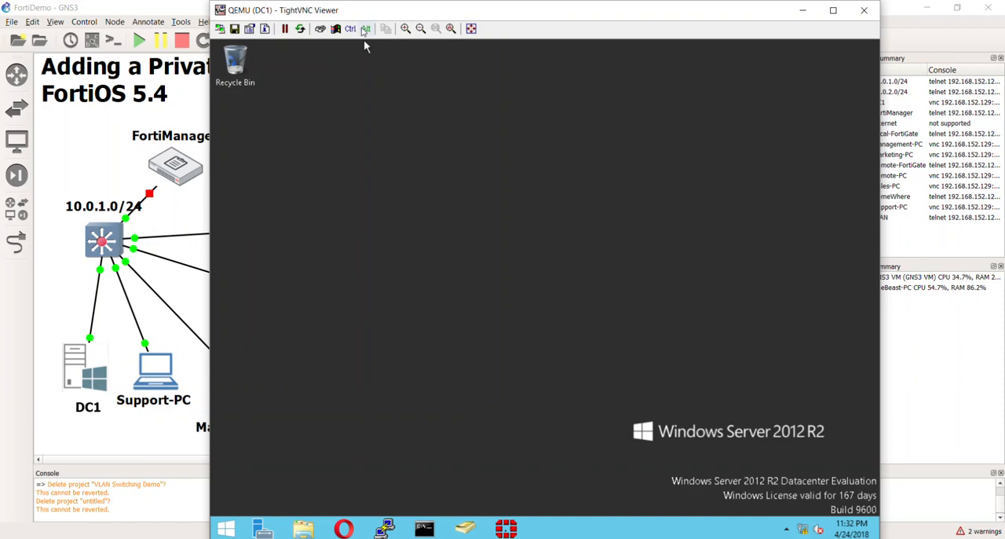
Let the unresponsive Server Manager keep loading and open DC1's date and time settings
mouse_move(444, 43)
left_mouse_down()
mouse_move(596, 43)
mouse_move(418, 42)
mouse_move(427, 41)
left_mouse_up()
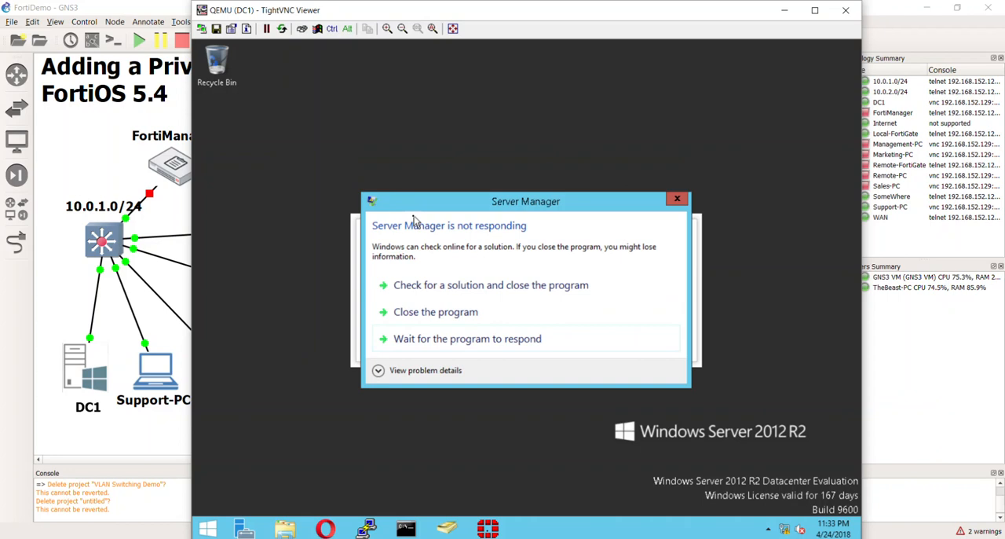
left_click(426, 338)
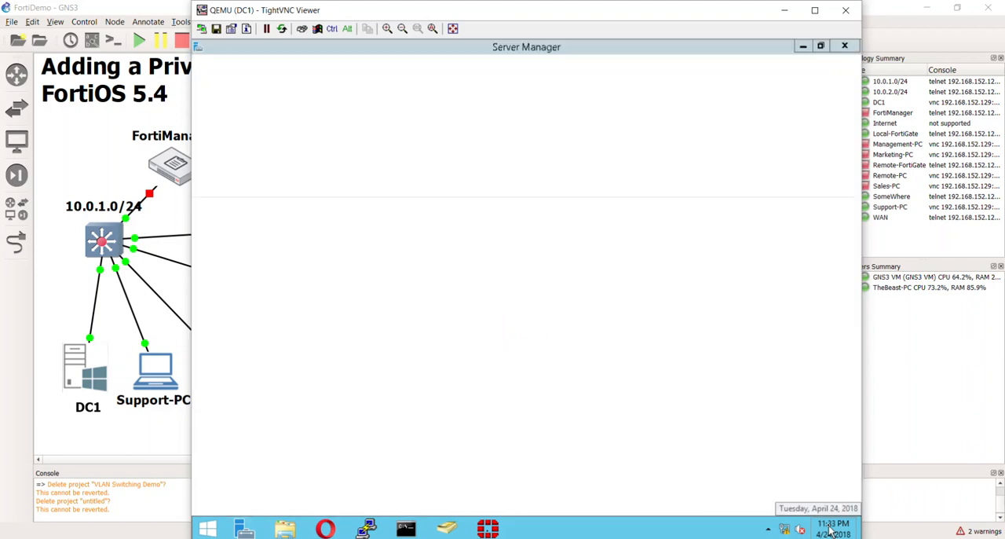
right_click(831, 531)
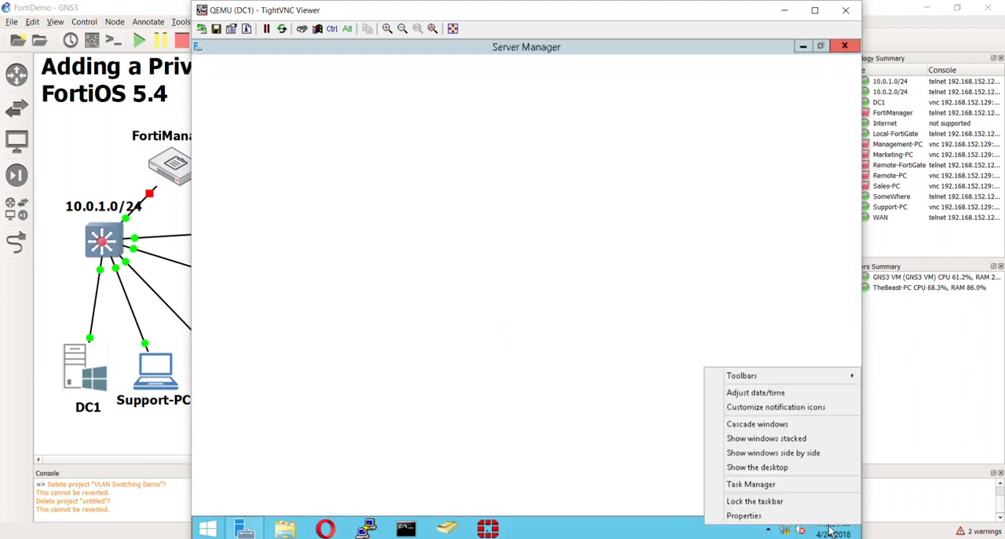
left_click(831, 531)
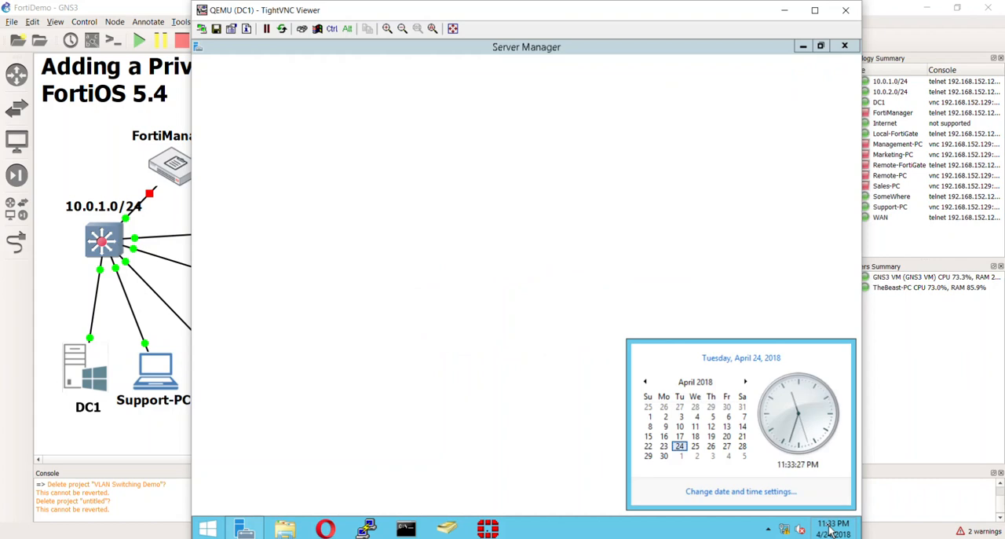
left_click(774, 493)
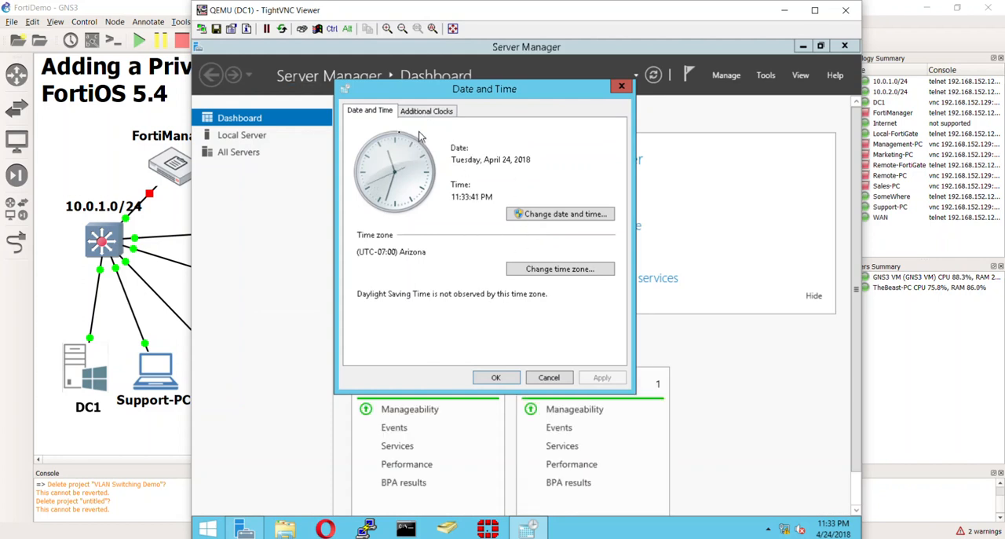
Set the server's clock to 4:33 PM on the same date and apply the date and time settings
left_click(553, 215)
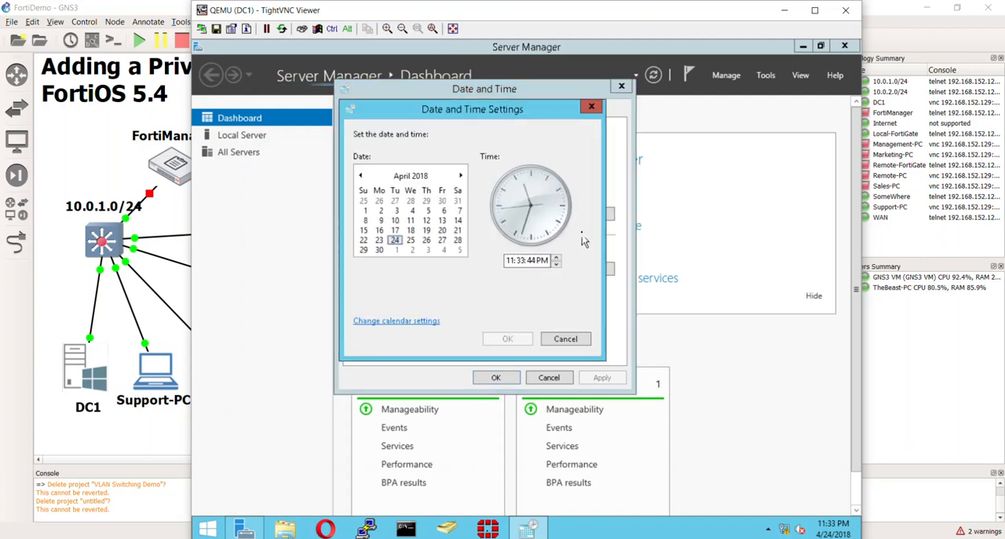
left_click(556, 265)
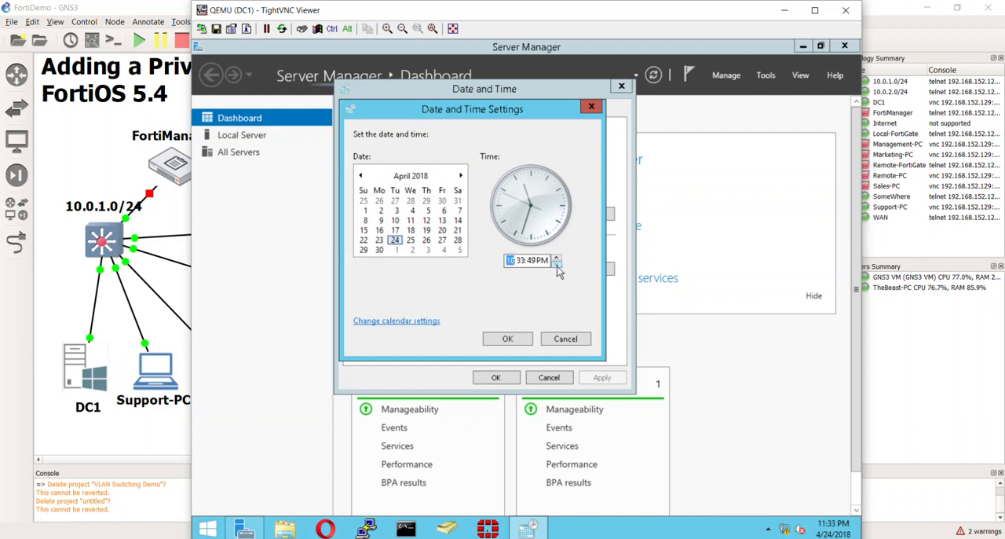
left_click(557, 266)
left_click(556, 265)
left_click(557, 266)
left_click(557, 266)
left_click(557, 266)
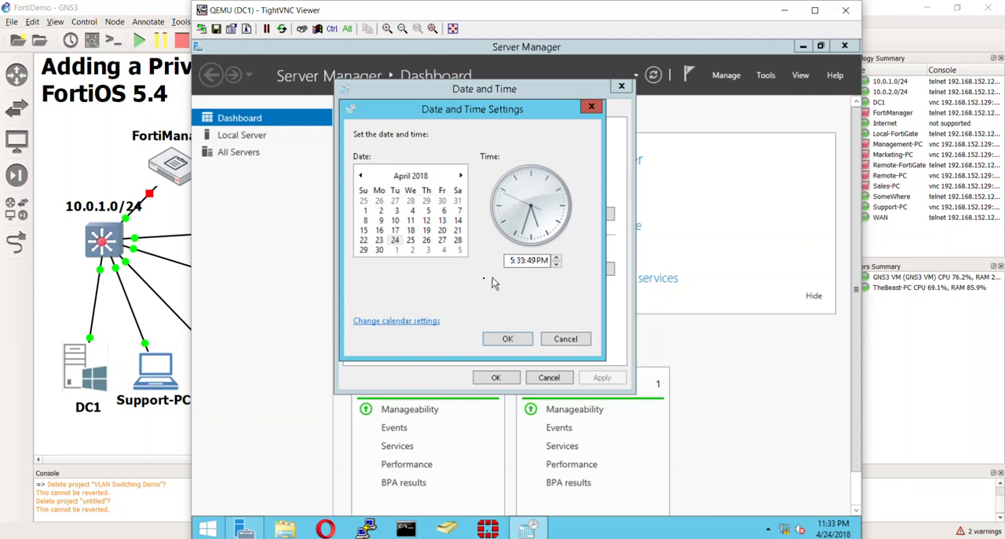
left_click(527, 260)
left_click(556, 264)
left_click(526, 344)
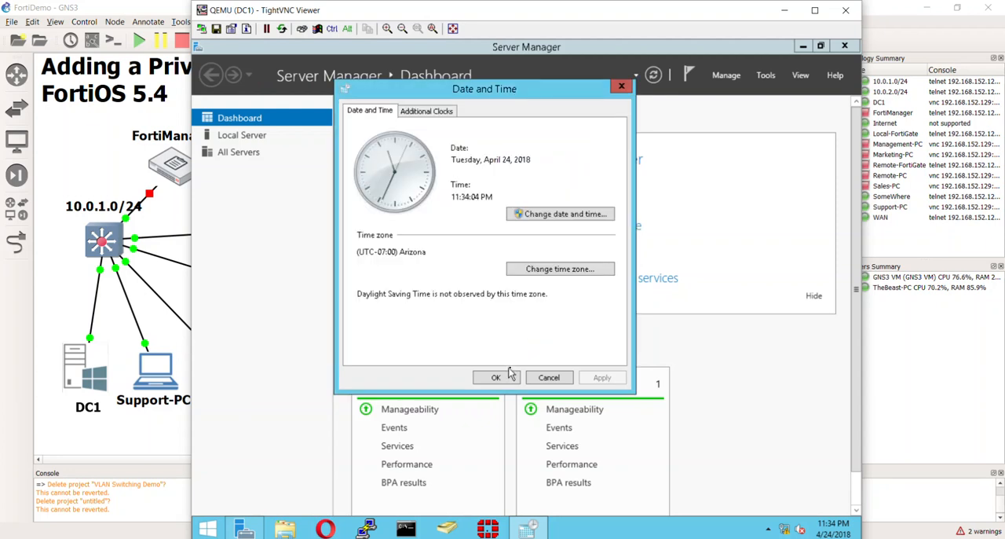
left_click(514, 377)
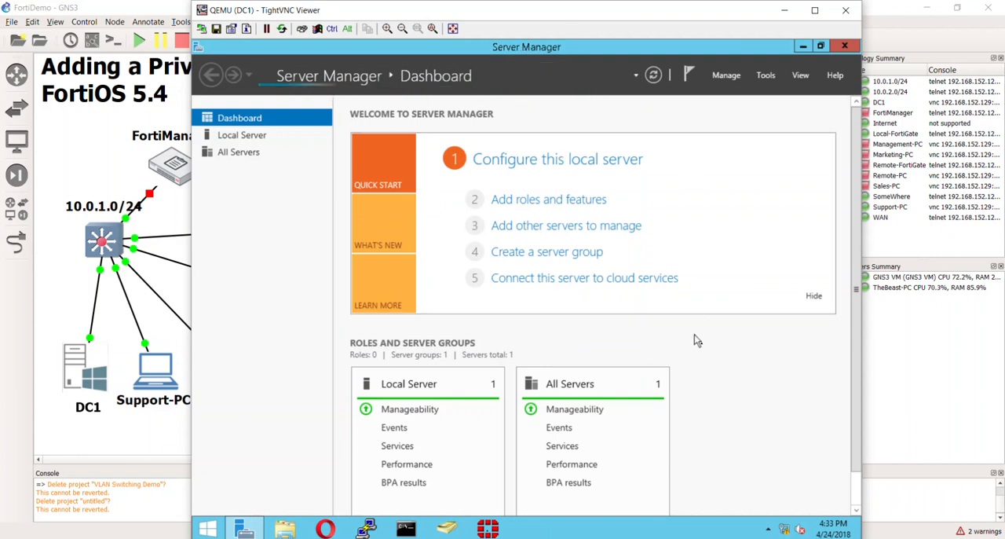
Try to start the Add Roles and Features wizard in Server Manager
left_click_drag(582, 16, 555, 17)
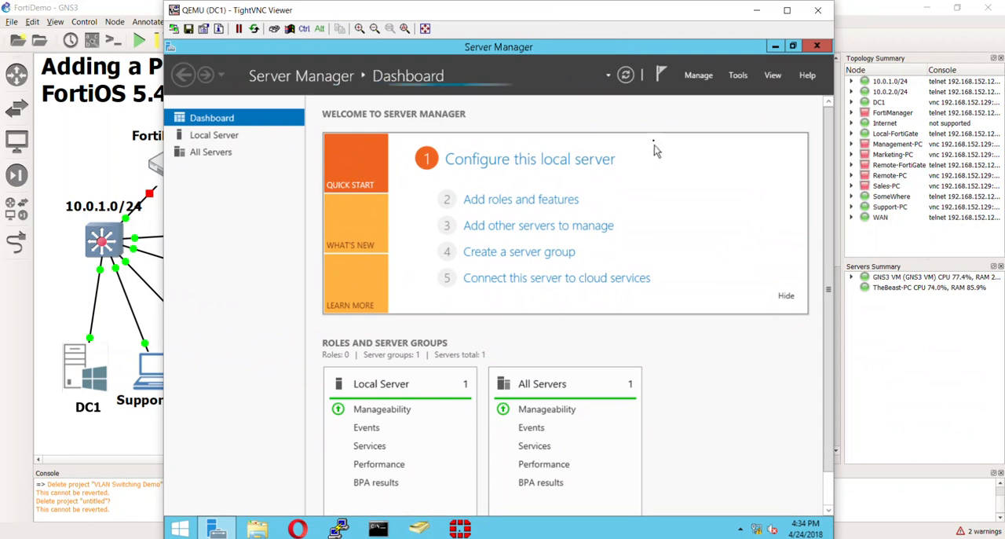
left_click(696, 78)
left_click(699, 78)
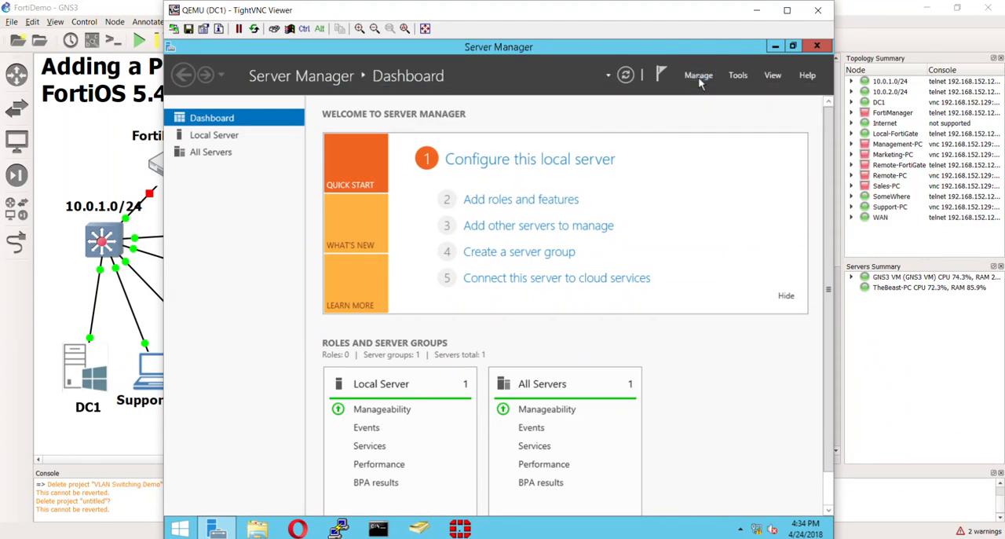
left_click(703, 76)
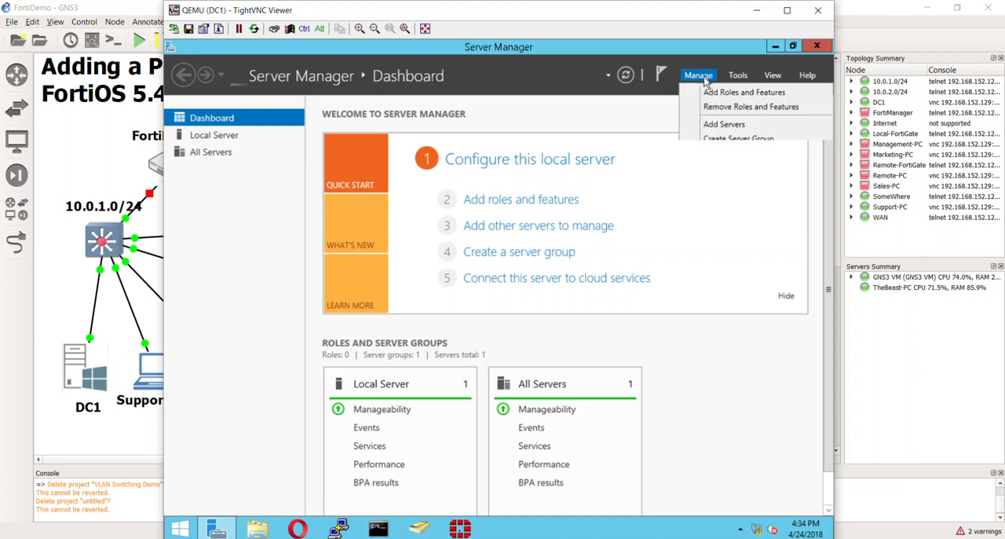
left_click(717, 93)
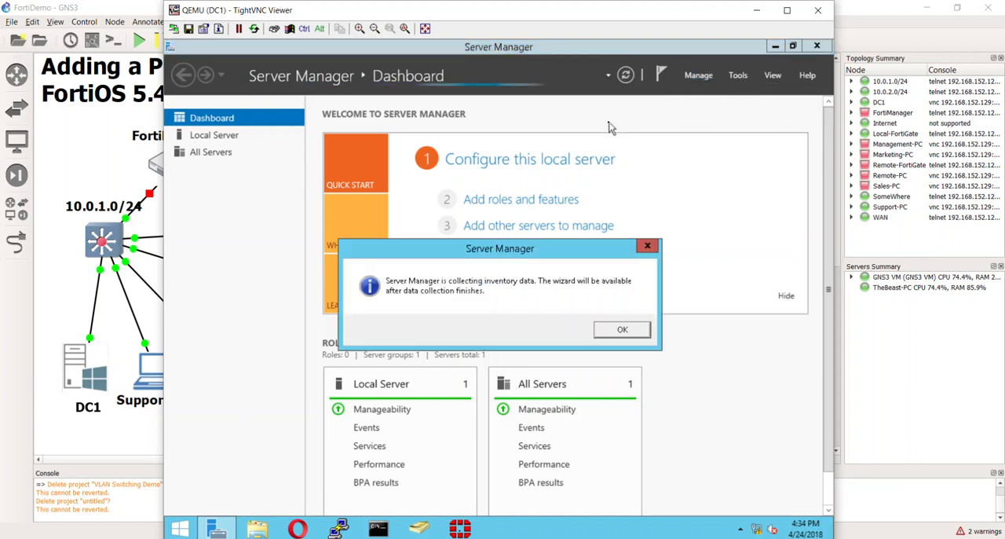
left_click_drag(546, 251, 554, 152)
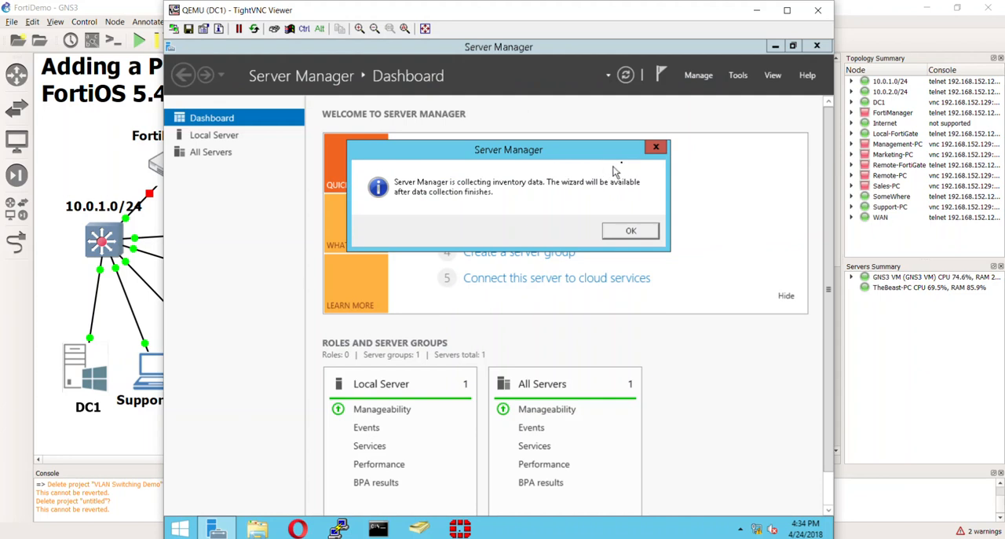
left_click(655, 148)
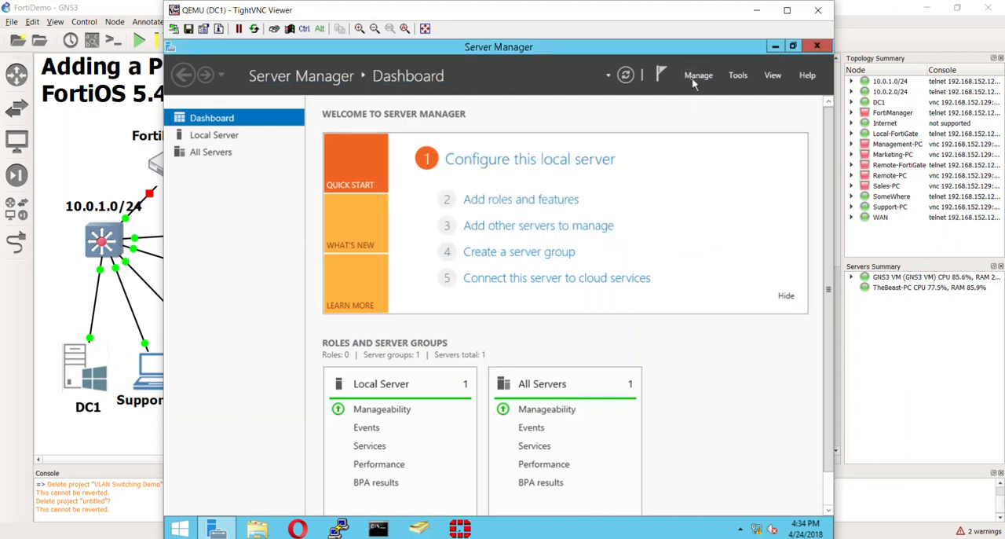
left_click(696, 81)
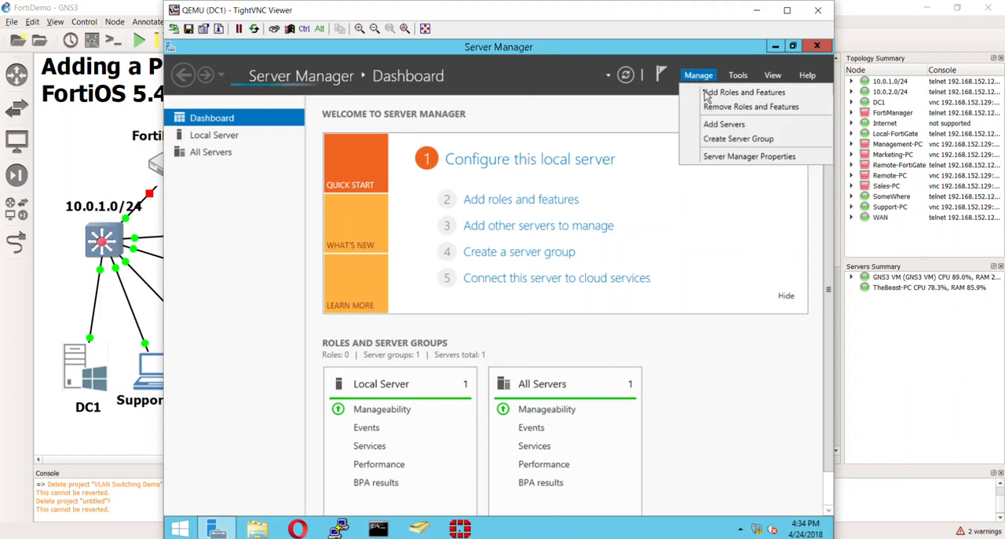
left_click(707, 94)
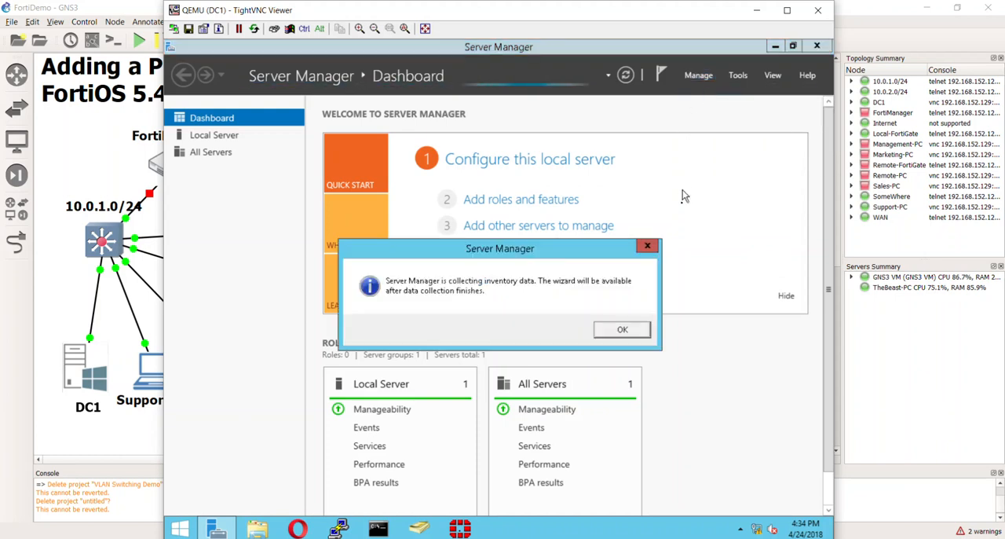
left_click(648, 246)
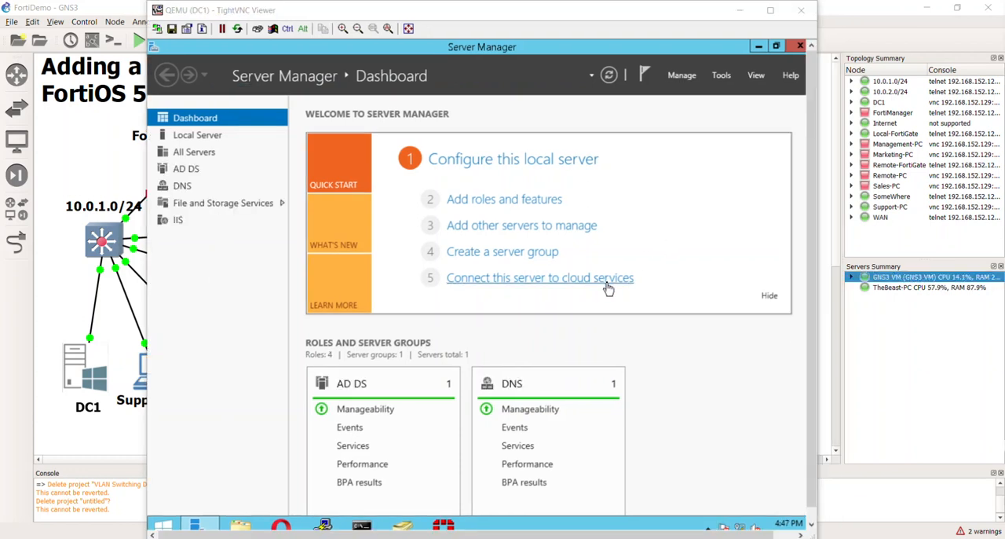
Restore the maximized Server Manager window and enlarge it to fill most of the visible DC1 desktop
left_click(422, 49)
left_click_drag(422, 49, 429, 54)
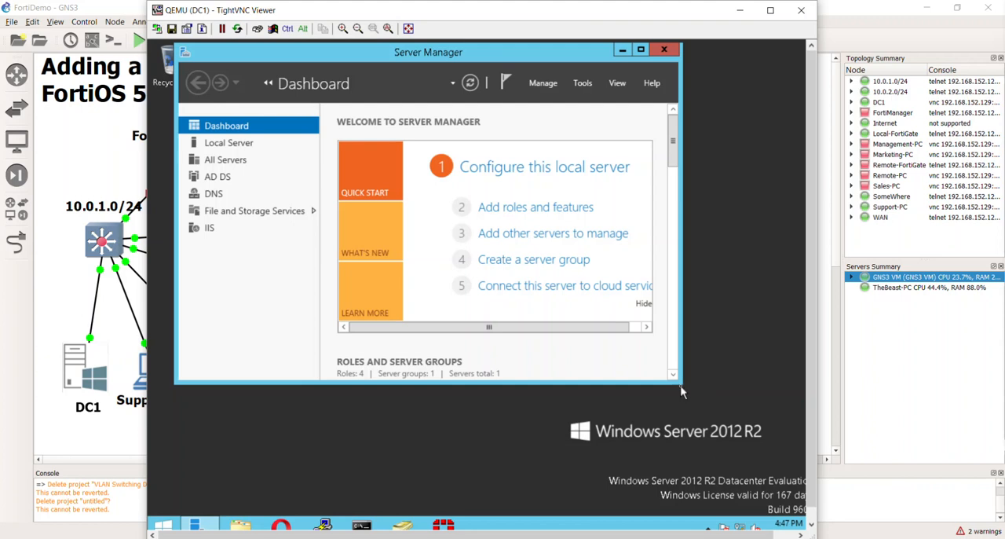
left_click_drag(682, 385, 752, 433)
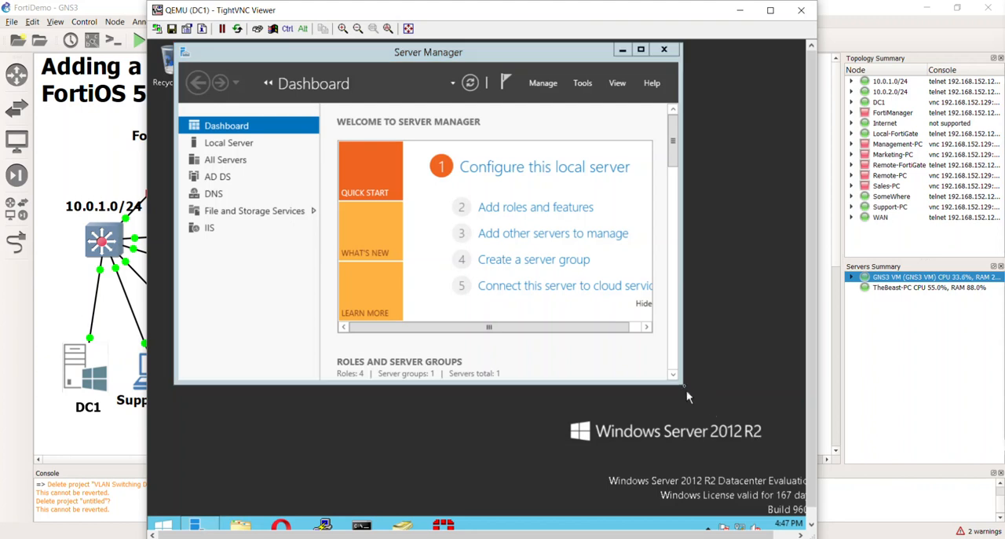
left_click_drag(681, 386, 760, 437)
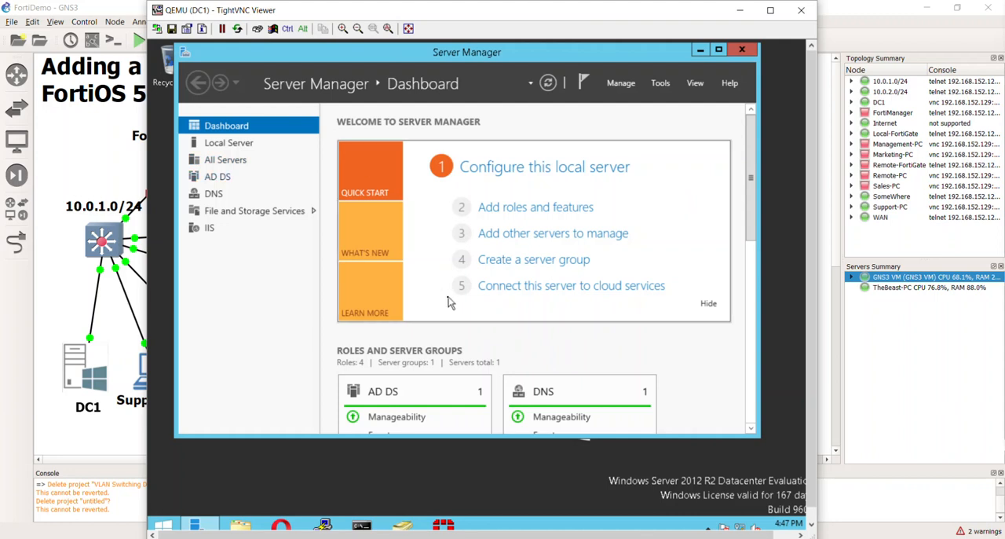
Start adding roles and features with a role-based or feature-based installation on DC1.itninja.lab from the server pool
left_click(622, 83)
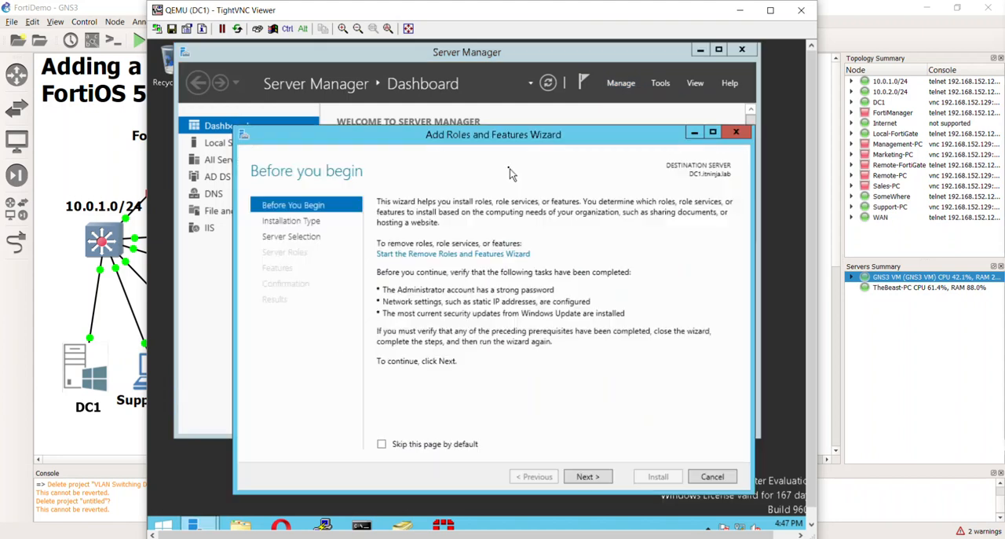
left_click_drag(498, 145, 478, 104)
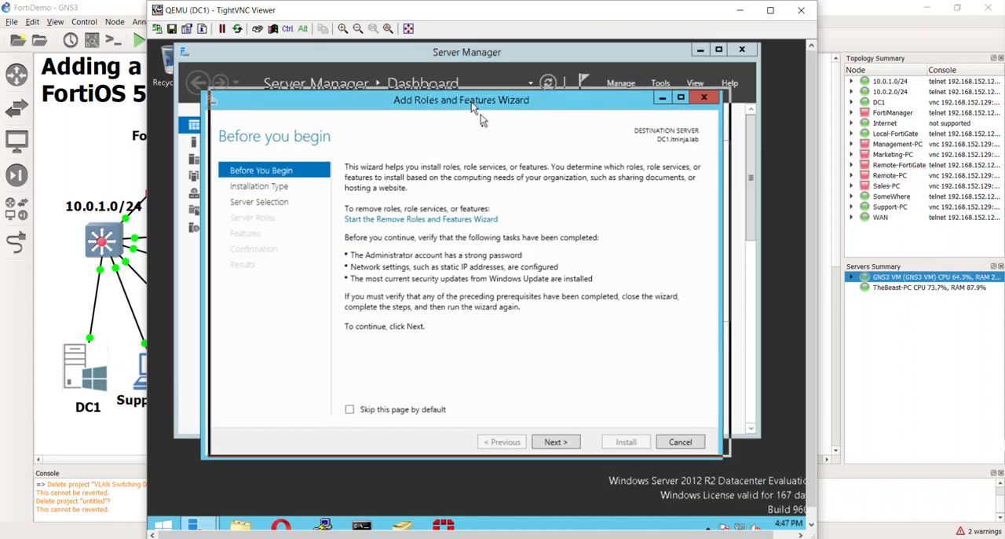
left_click(570, 434)
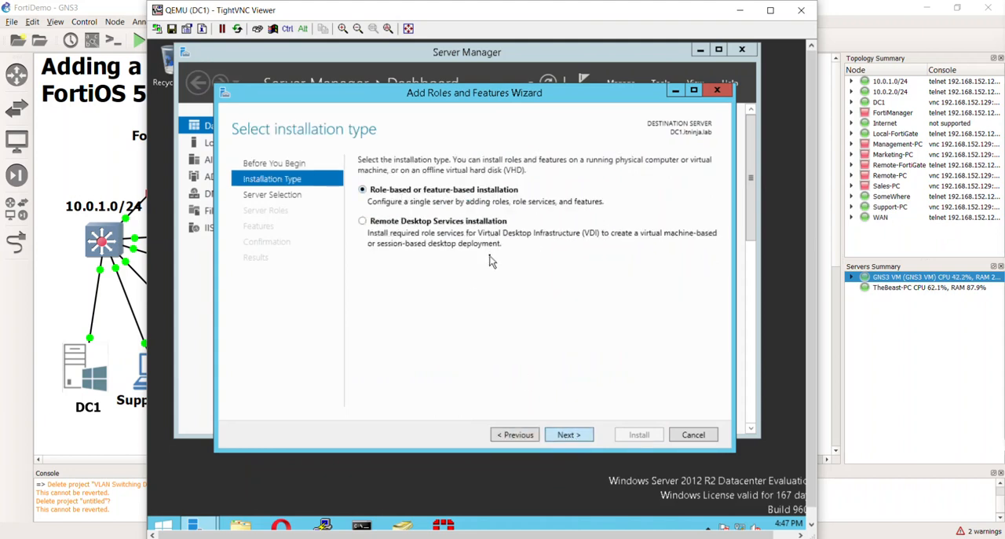
left_click(571, 434)
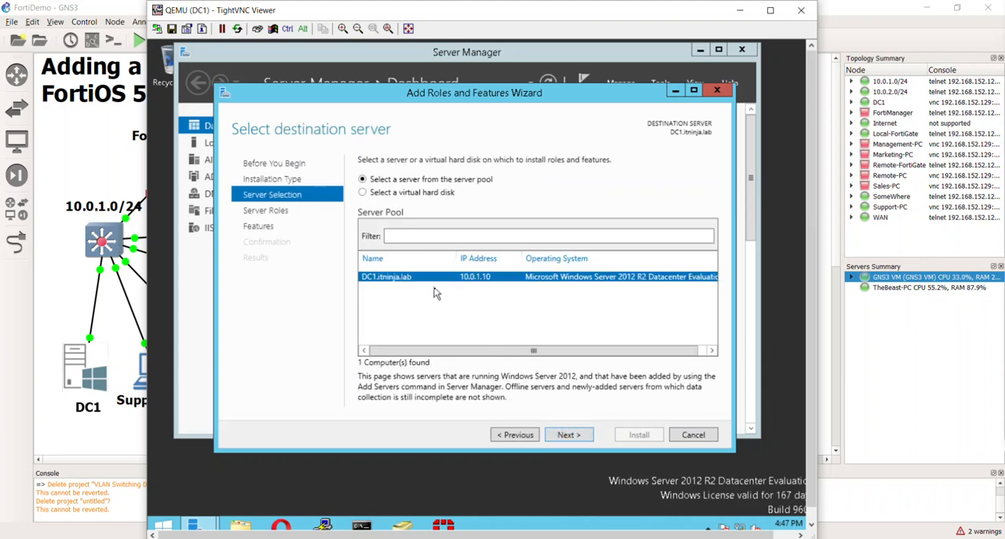
left_click(570, 435)
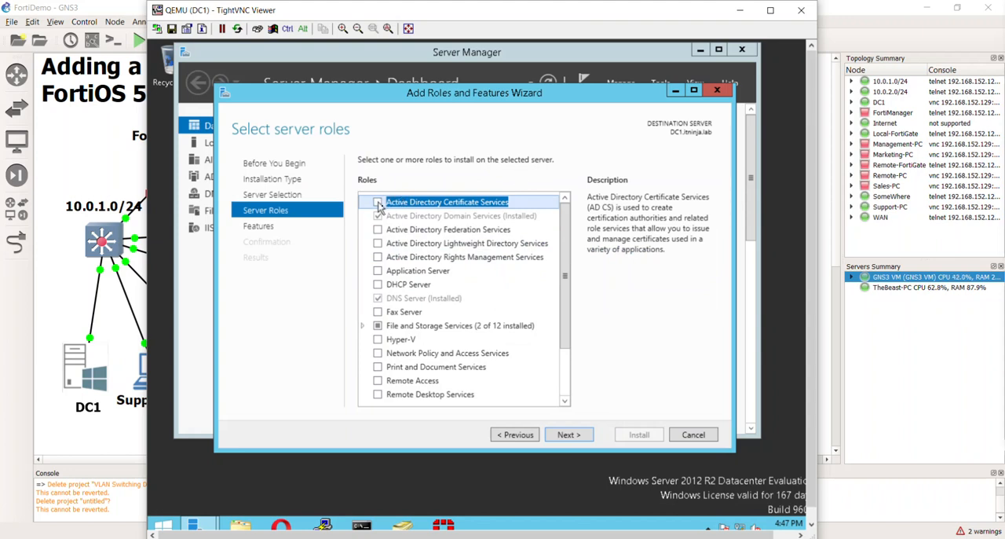
Select the Active Directory Certificate Services role with its required management tools and continue to the AD CS page
left_click(378, 204)
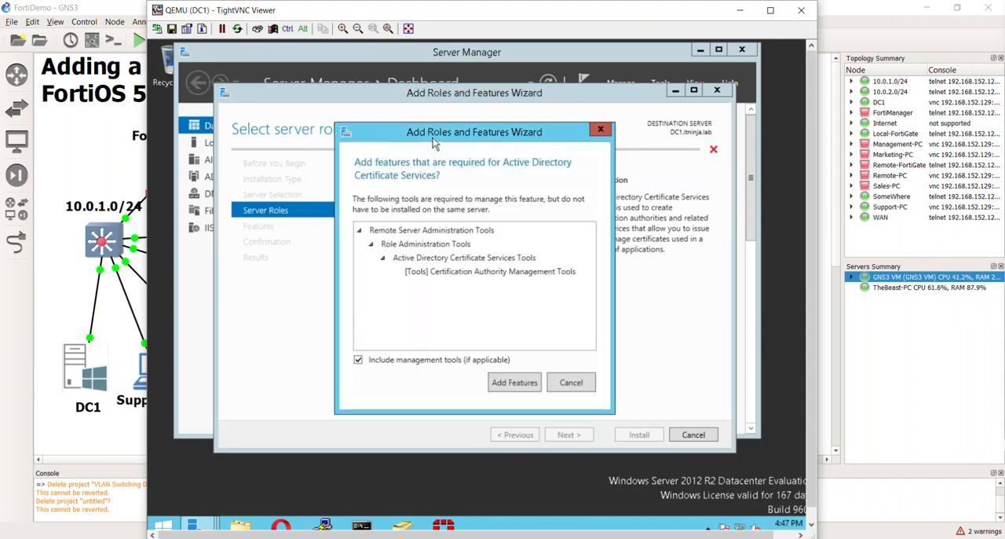
left_click_drag(435, 140, 483, 106)
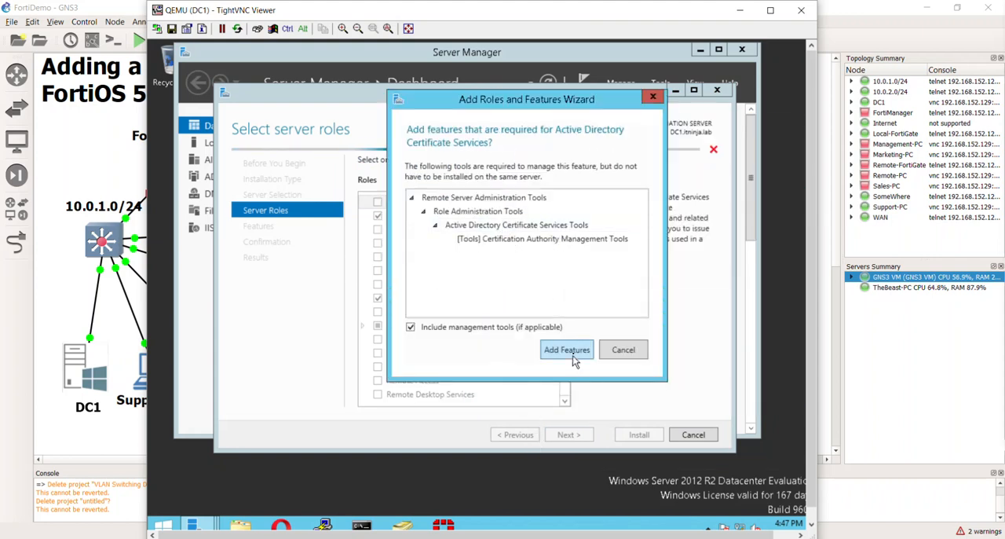
left_click(567, 350)
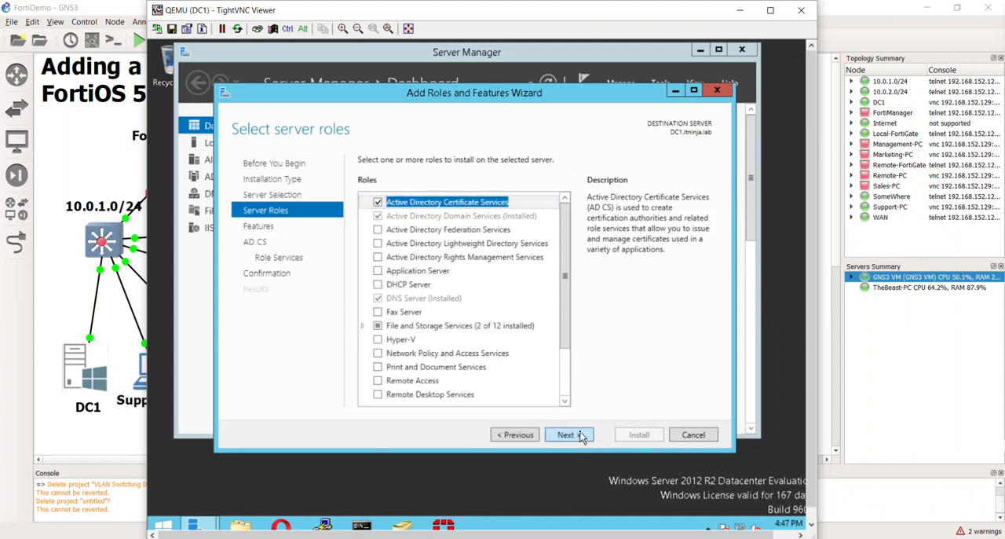
left_click(582, 436)
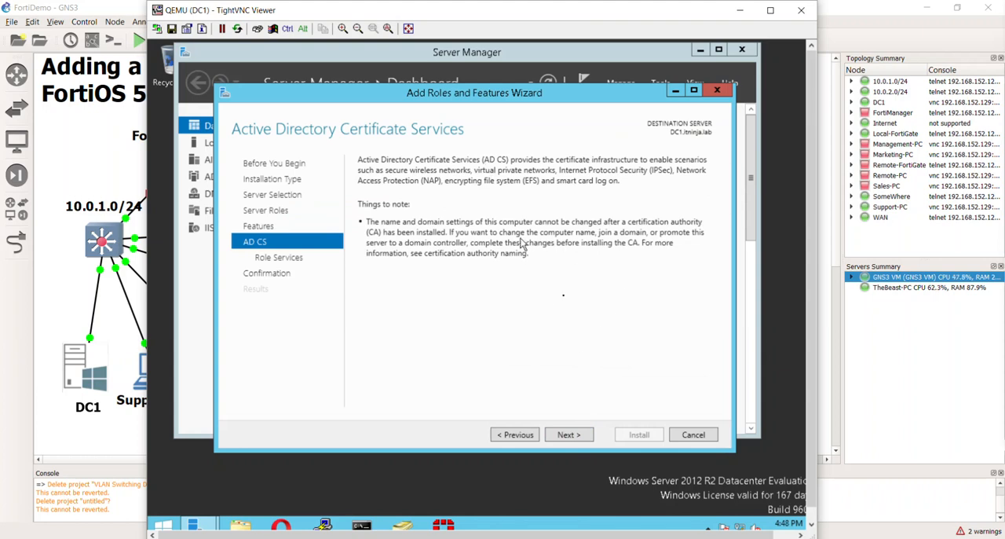
Select the AD CS role services Certificate Enrollment Policy Web Service, Certificate Enrollment Web Service and Certification Authority Web Enrollment
left_click(564, 436)
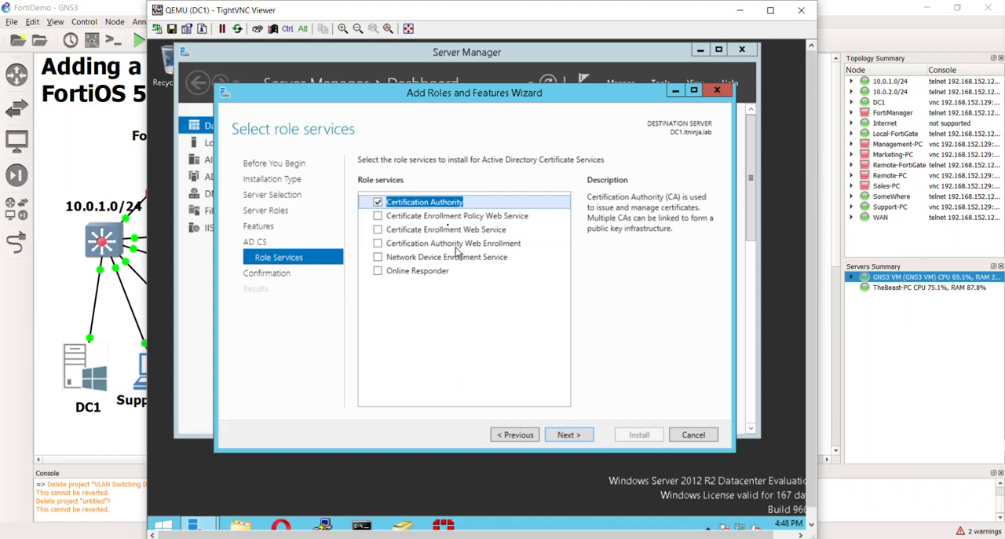
left_click(378, 216)
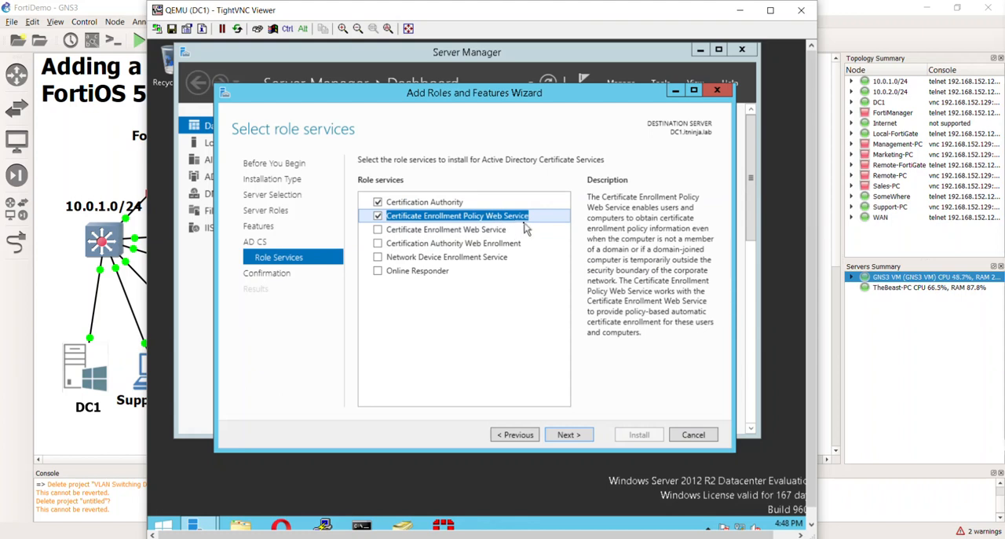
left_click(378, 229)
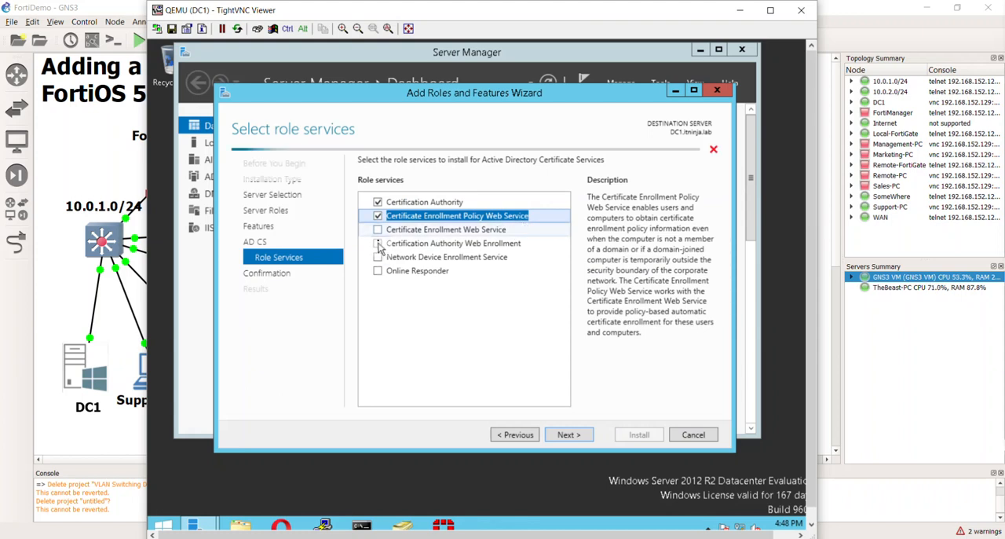
left_click(378, 242)
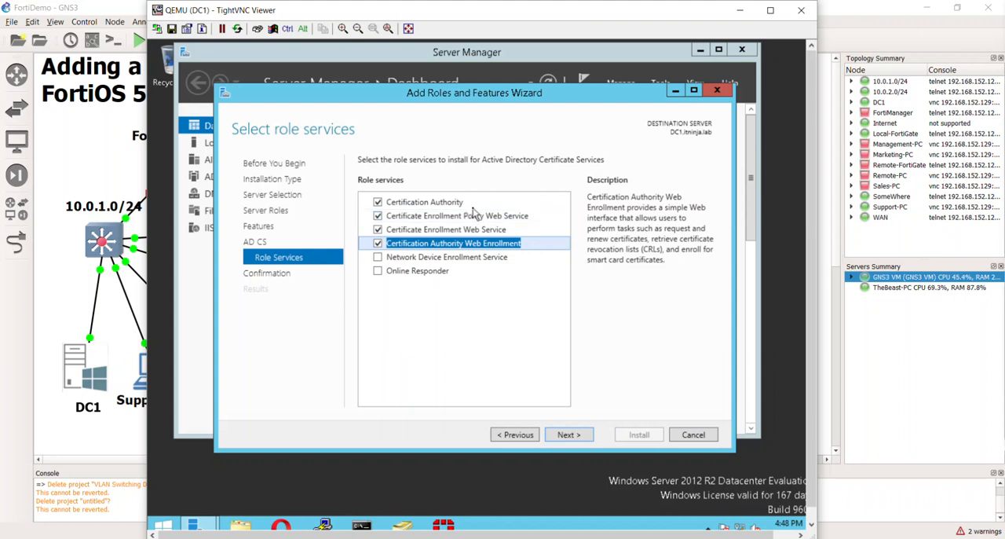
Accept the selected AD CS role services and continue with the role installation
left_click_drag(355, 11, 375, 20)
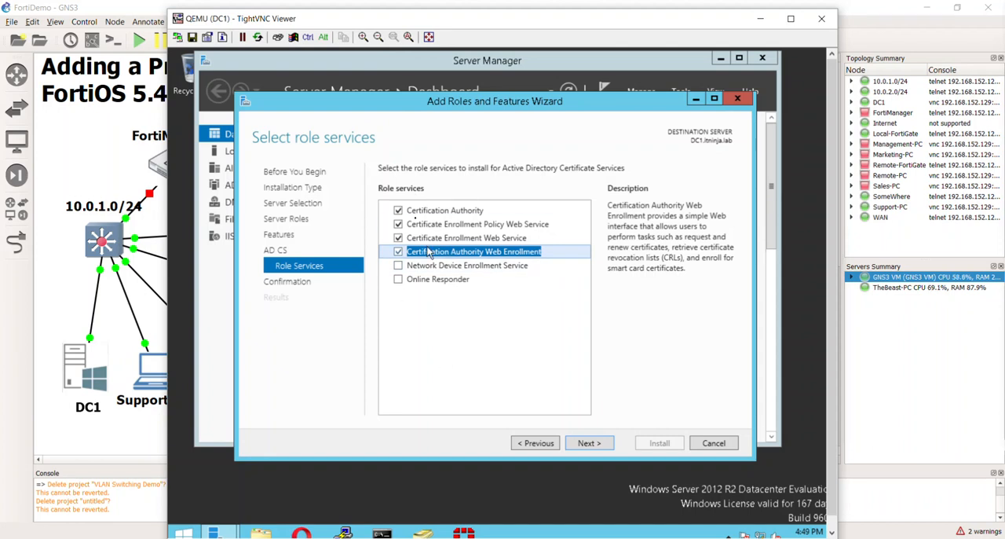
left_click(585, 444)
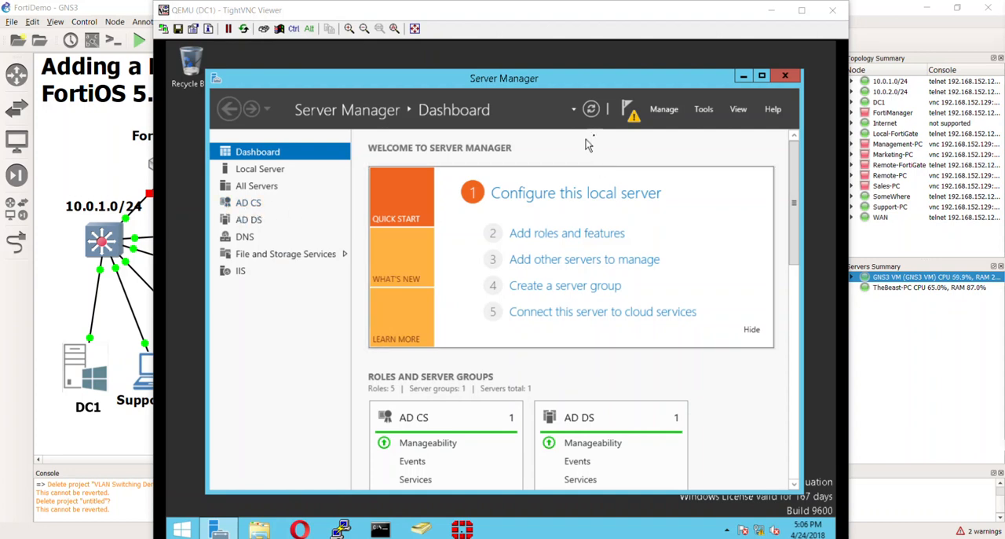
Start the post-deployment configuration of Active Directory Certificate Services and continue with the ITNINJA\Administrator credentials
left_click(633, 115)
mouse_move(638, 145)
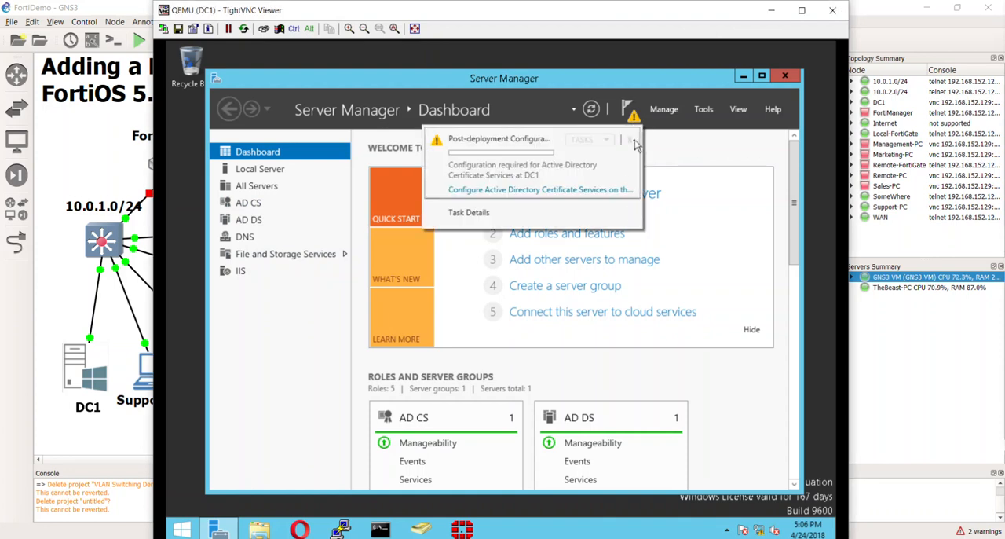
left_click(593, 195)
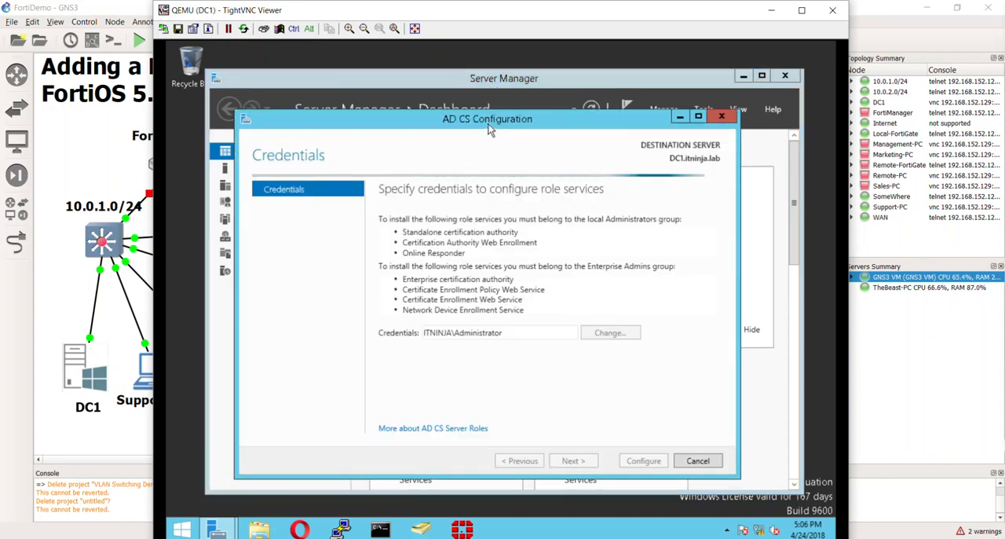
left_click_drag(489, 126, 498, 113)
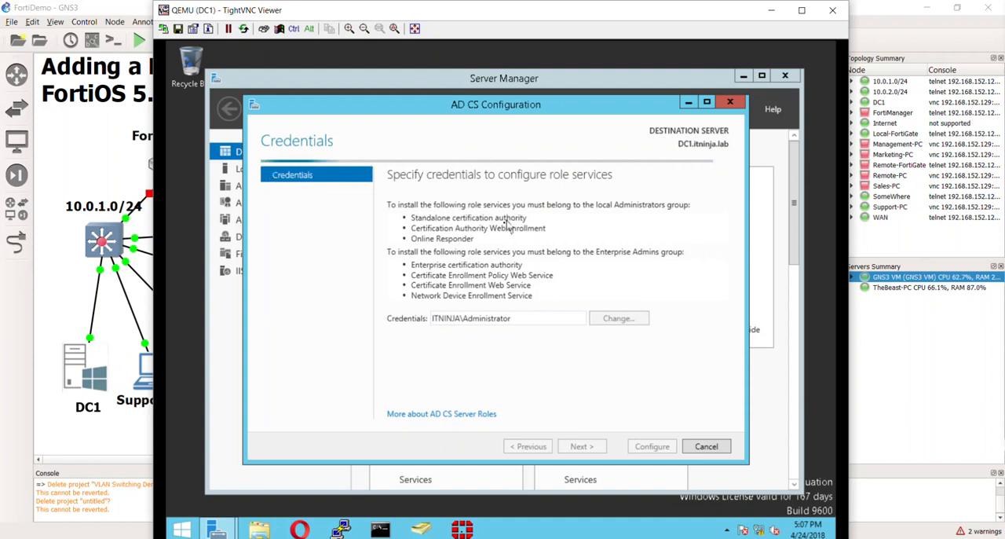
mouse_move(504, 110)
left_mouse_down()
mouse_move(522, 111)
mouse_move(505, 114)
left_mouse_up()
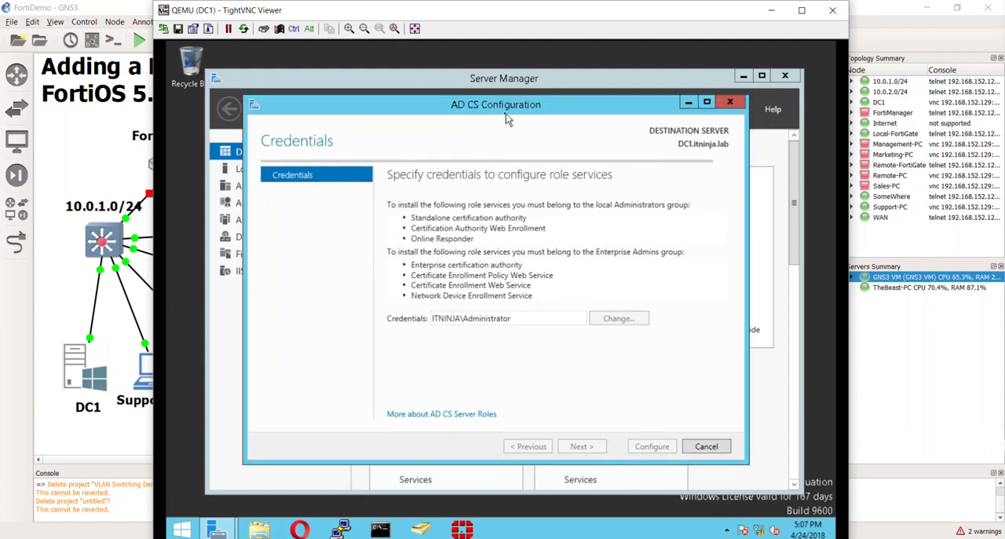
left_click_drag(506, 116, 509, 118)
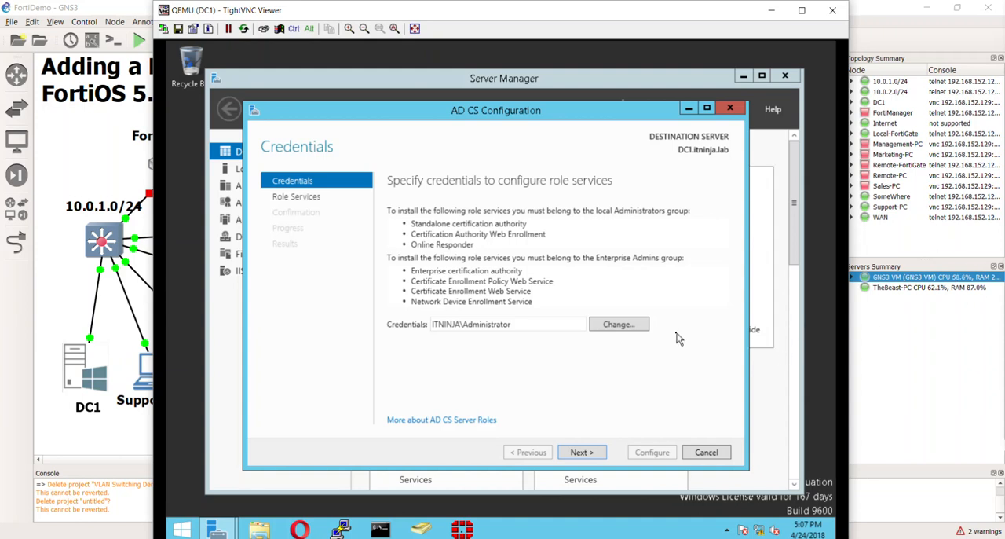
left_click(601, 453)
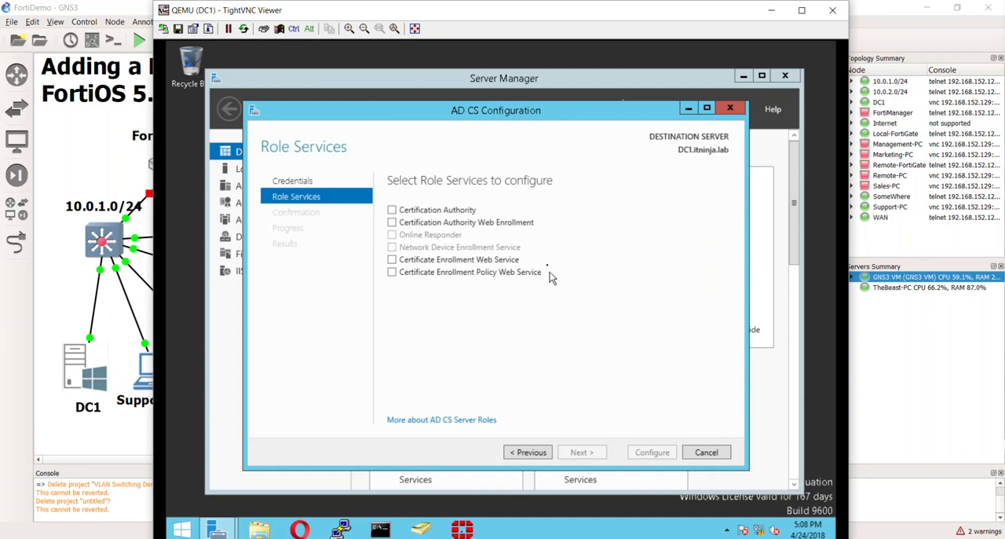
Choose Certification Authority and Certification Authority Web Enrollment as the role services to configure
left_click(395, 224)
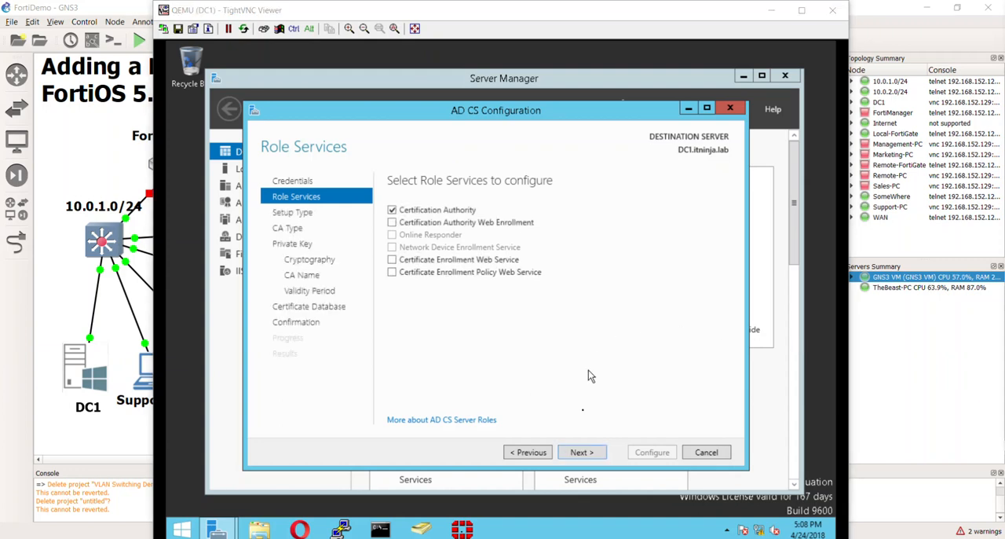
left_click(403, 223)
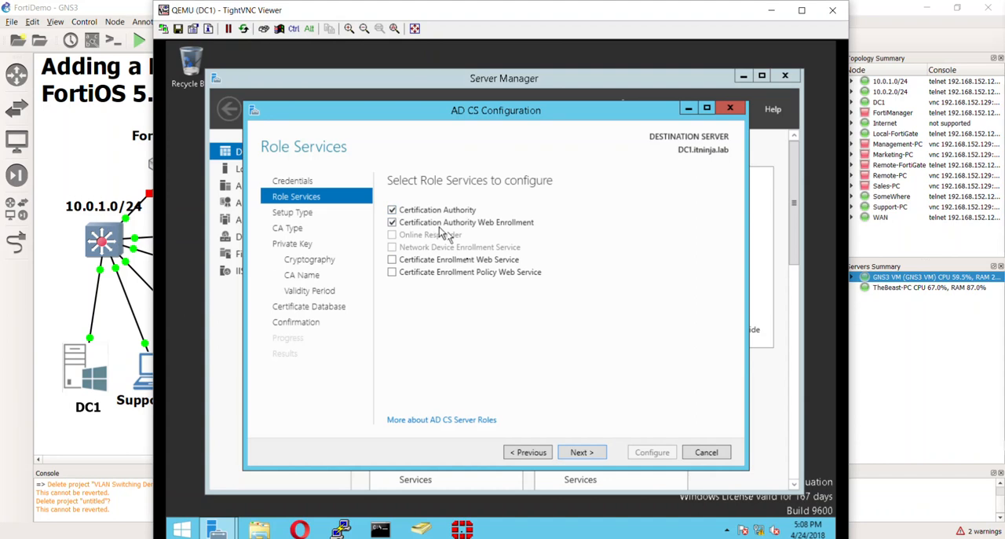
left_click(583, 454)
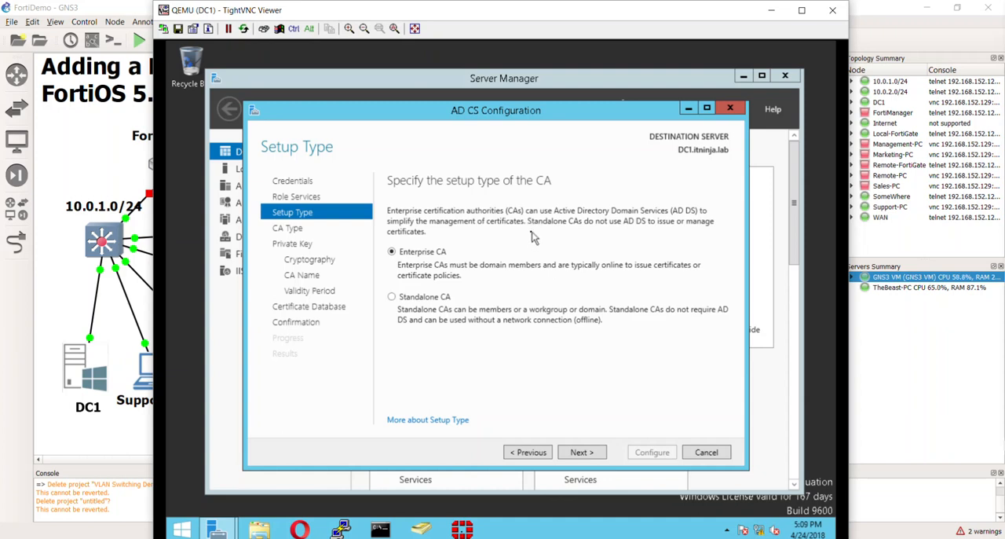
Set up an enterprise root CA with a new private key, SHA256 as hash algorithm, and administrator interaction allowed for key access
left_click(593, 454)
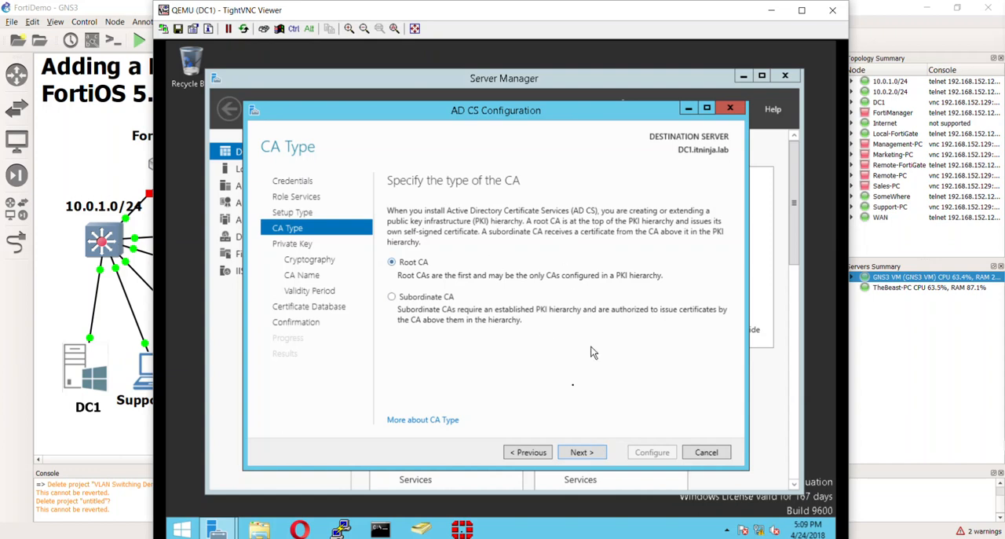
left_click(580, 454)
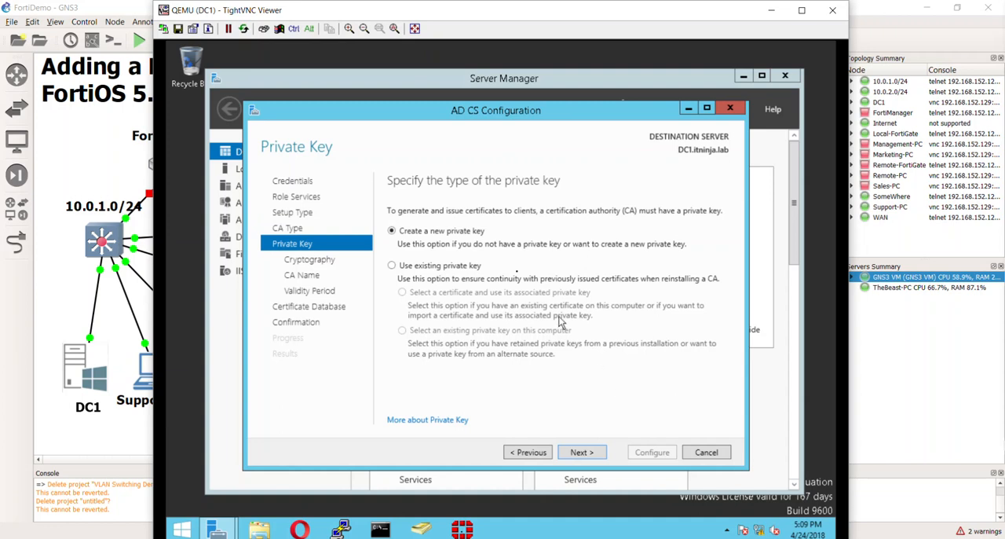
left_click(581, 452)
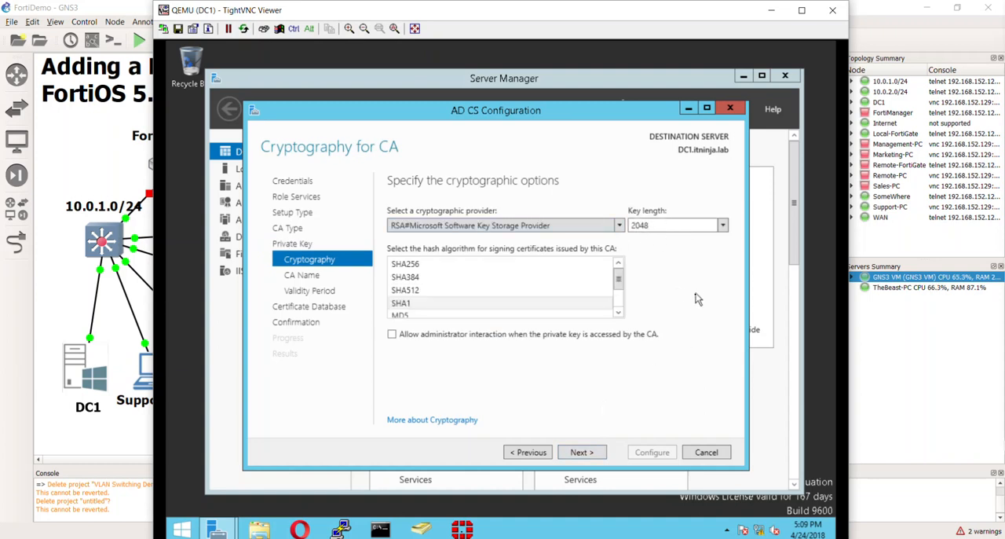
left_click(530, 265)
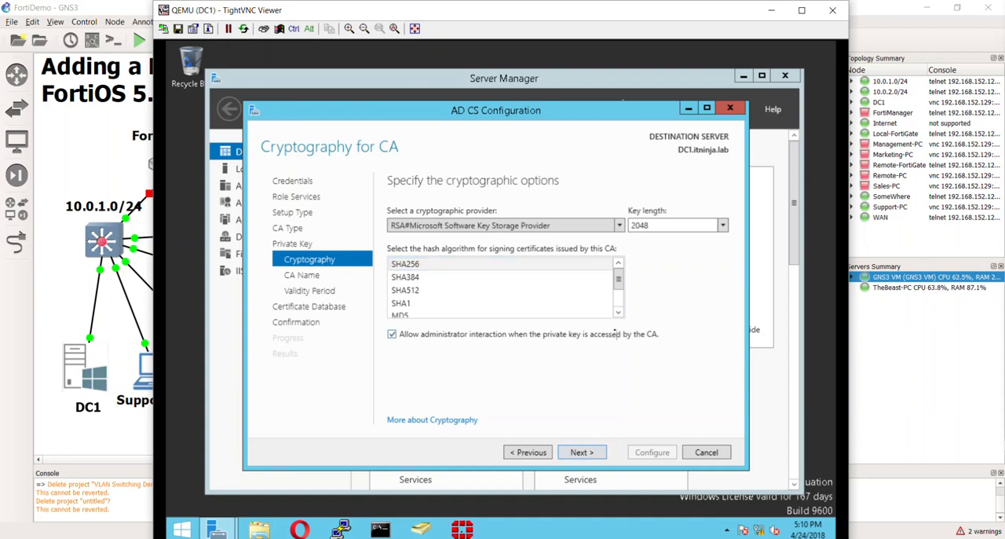
left_click(582, 453)
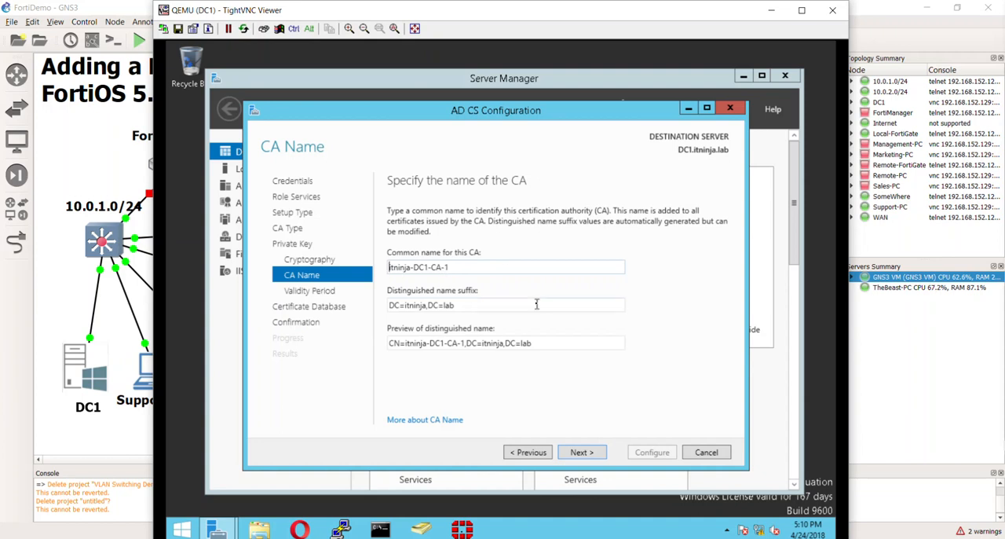
Apply the CA configuration with the common name itninja-DC1-CA-1, 5 years validity and the default database locations, and close the results
left_click(583, 453)
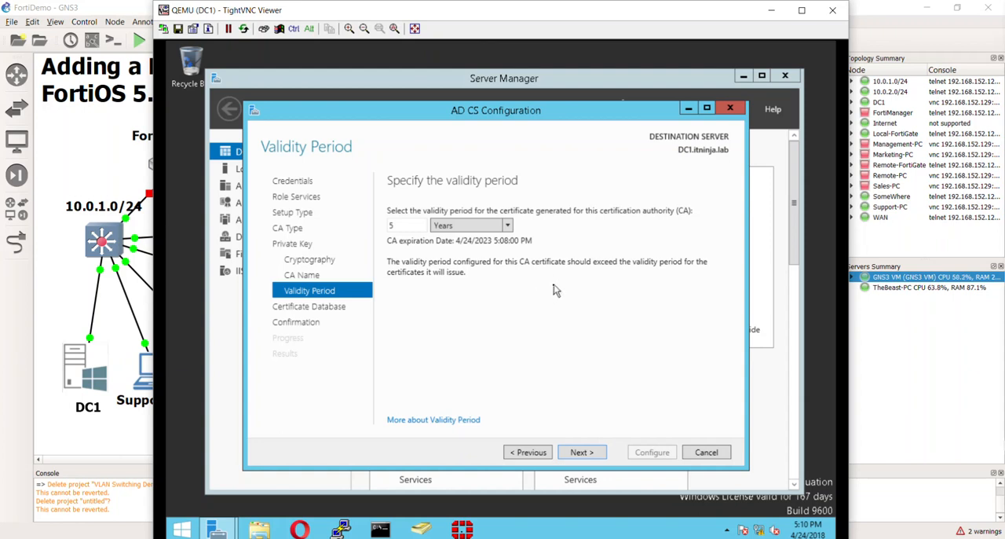
left_click(580, 454)
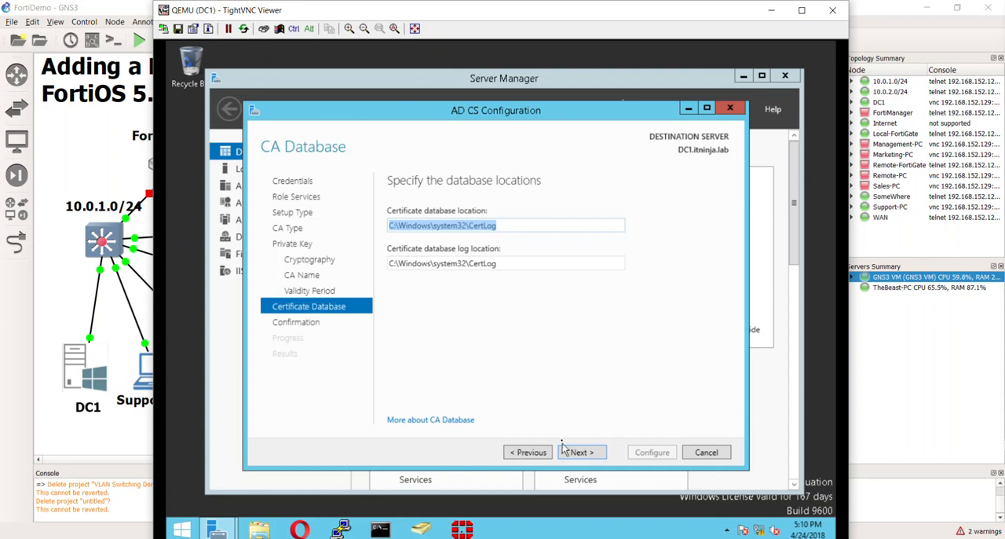
left_click(580, 454)
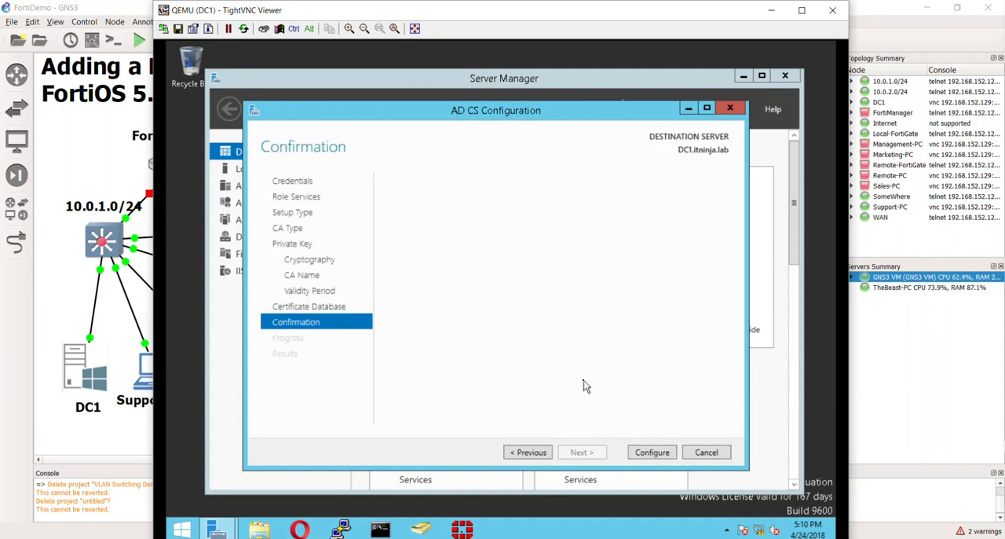
left_click(650, 452)
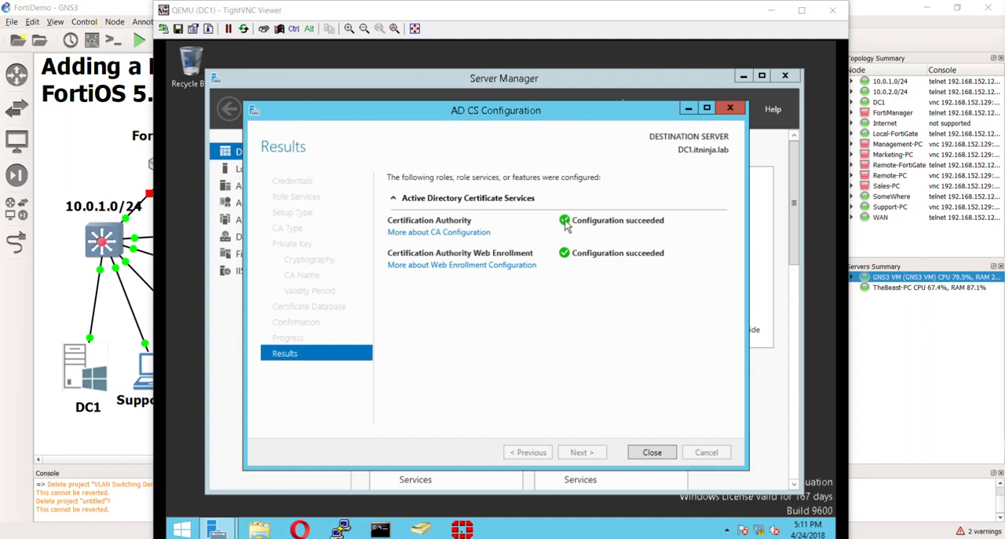
left_click(659, 459)
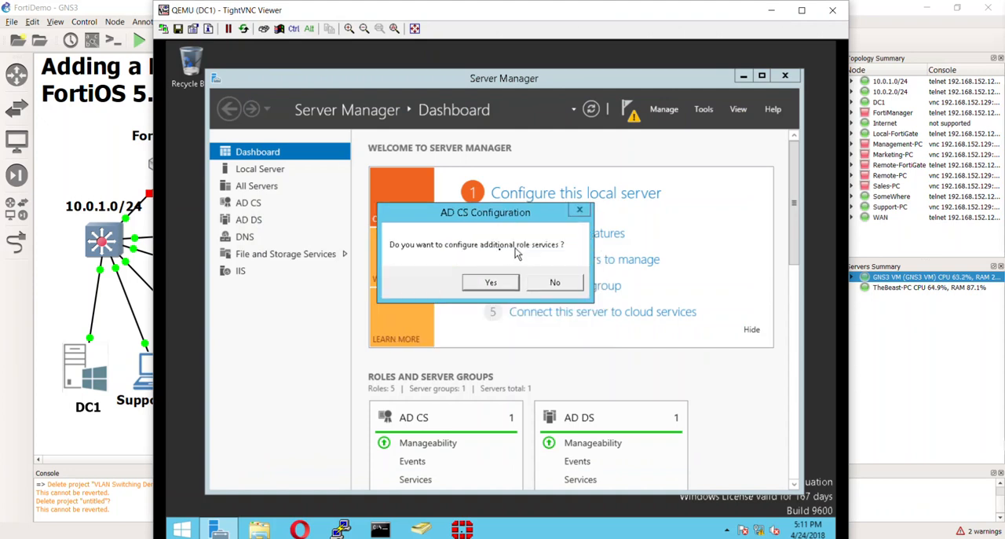
Configure additional role services, selecting Certificate Enrollment Web Service and Certificate Enrollment Policy Web Service
left_click(490, 284)
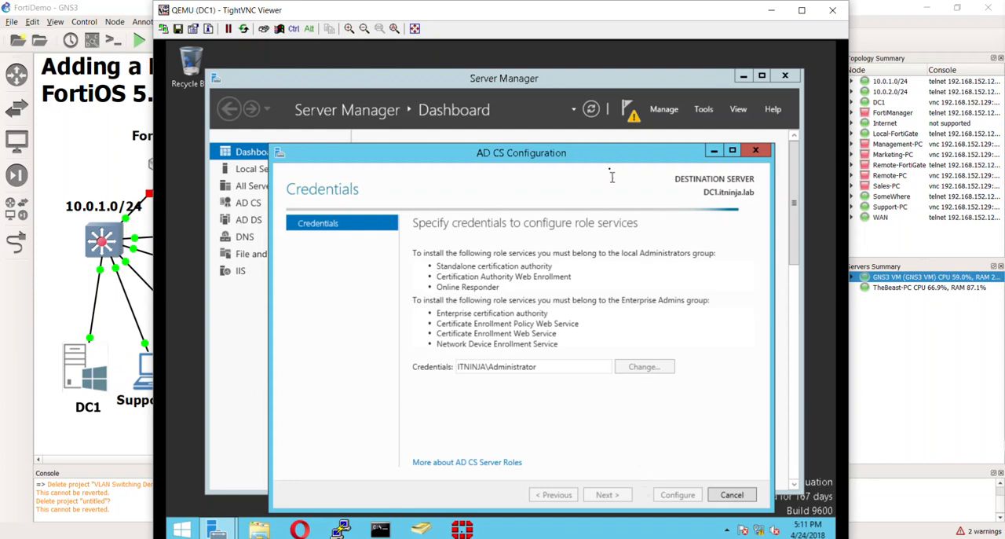
left_click_drag(602, 154, 579, 114)
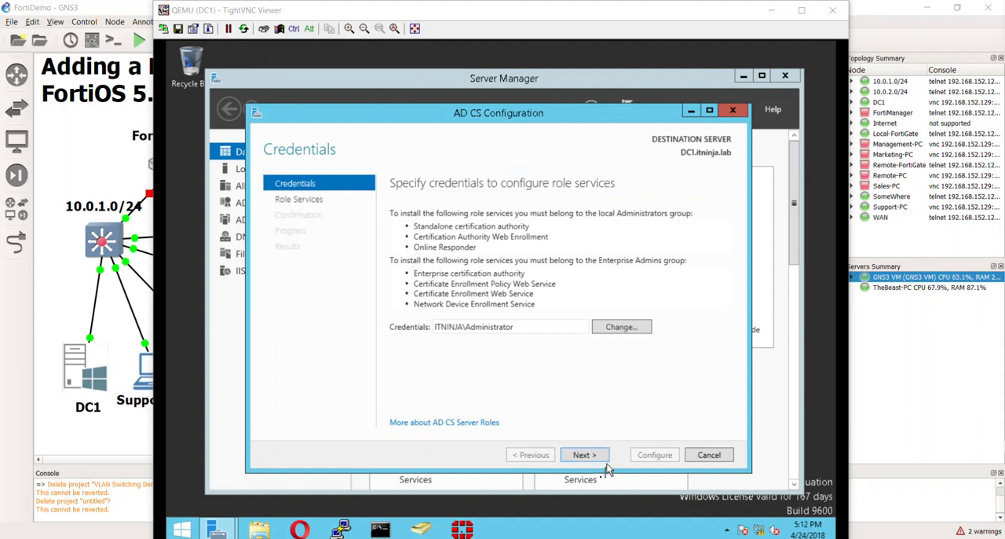
left_click(593, 457)
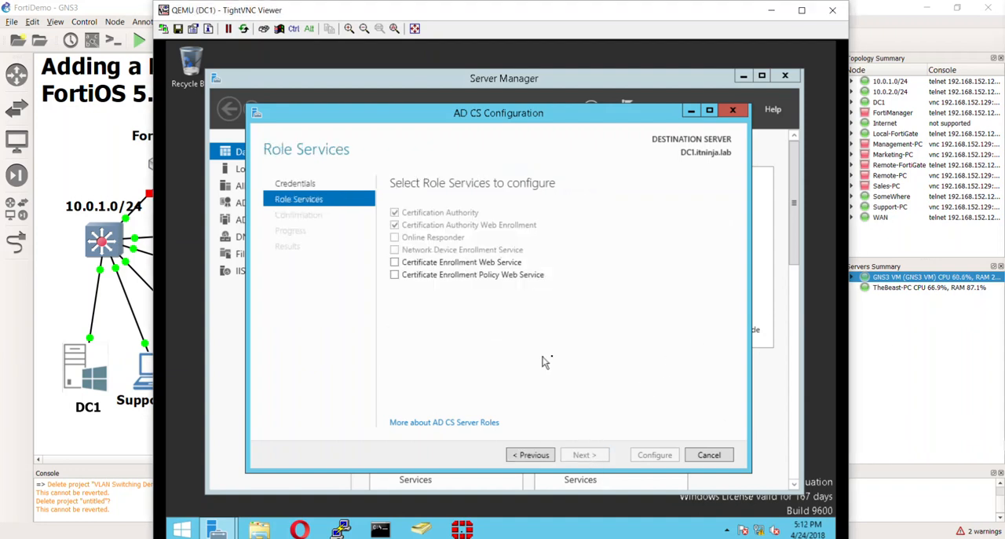
left_click(394, 262)
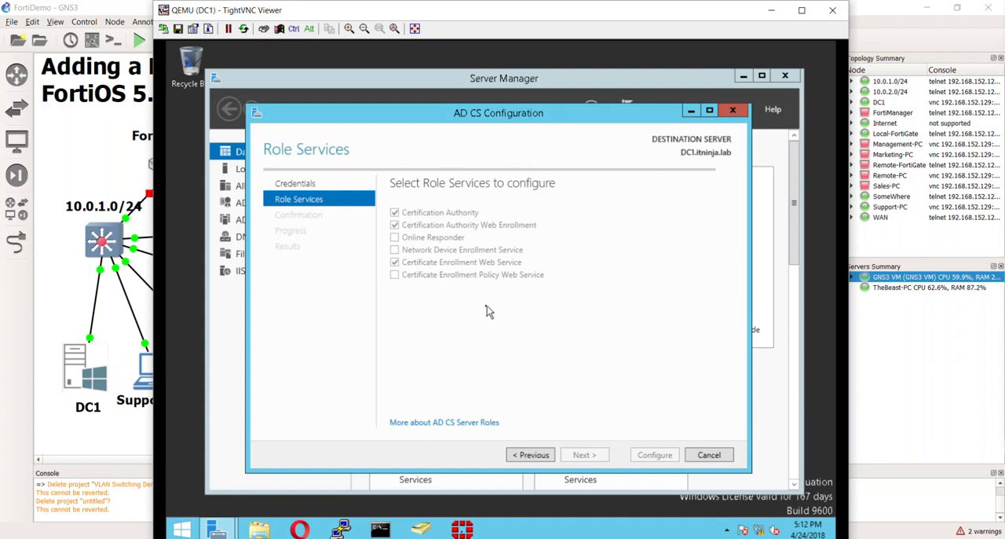
left_click(394, 275)
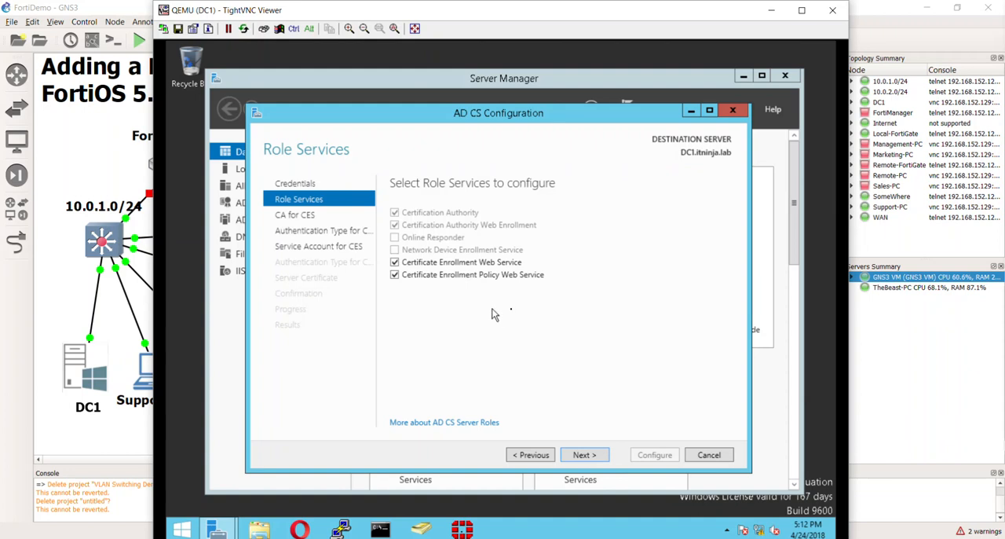
left_click(585, 455)
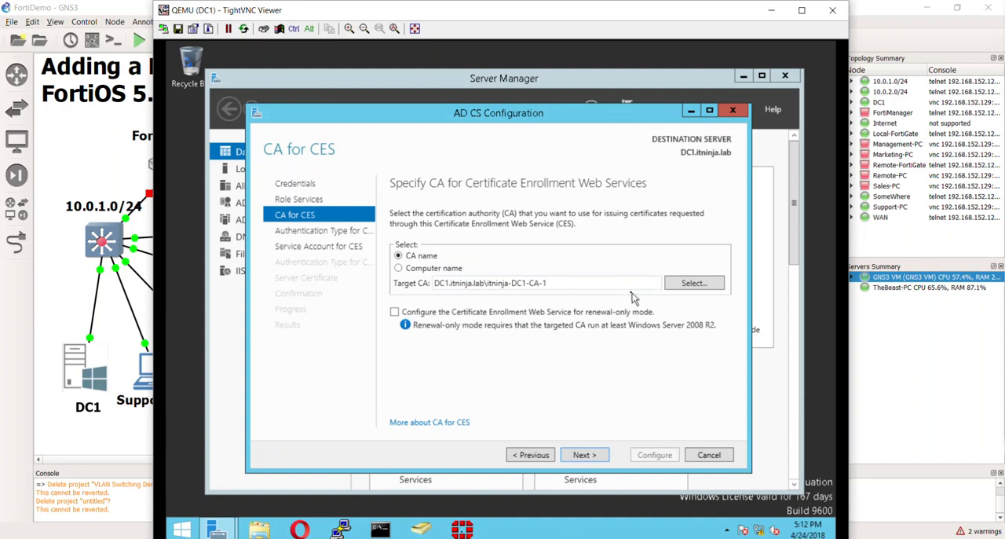
Accept DC1.itninja.lab\itninja-DC1-CA-1 as the target CA for CES and use the built-in application pool identity as its service account
left_click(583, 454)
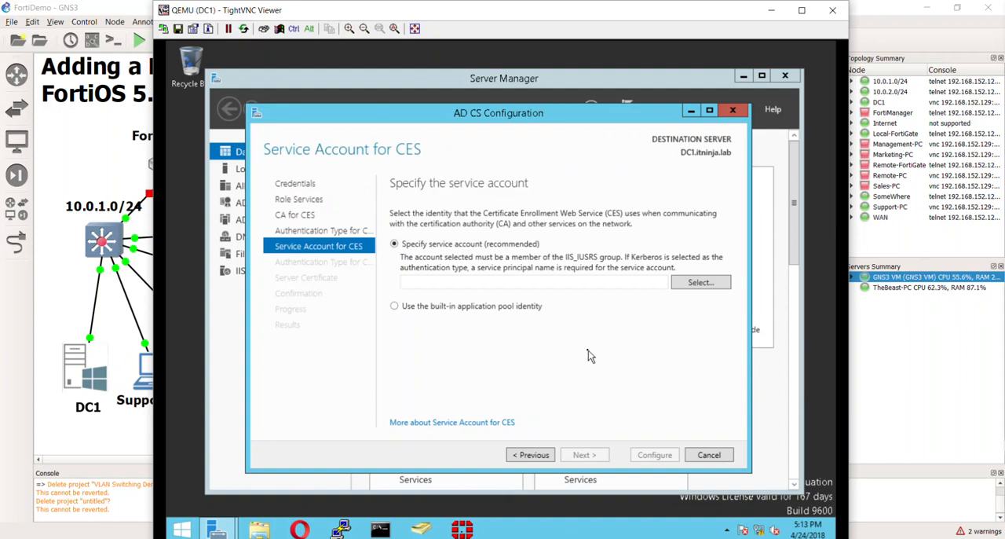
left_click(538, 311)
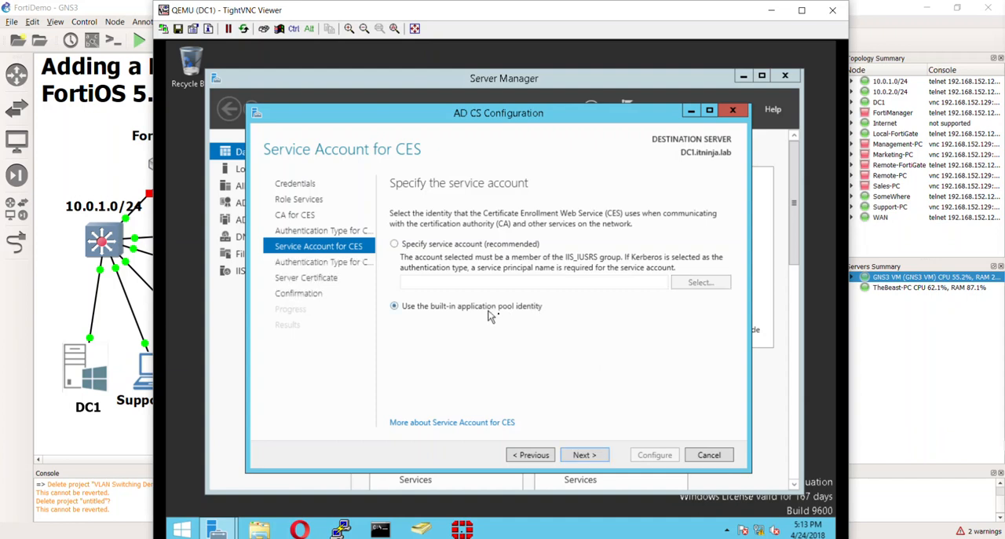
left_click(599, 457)
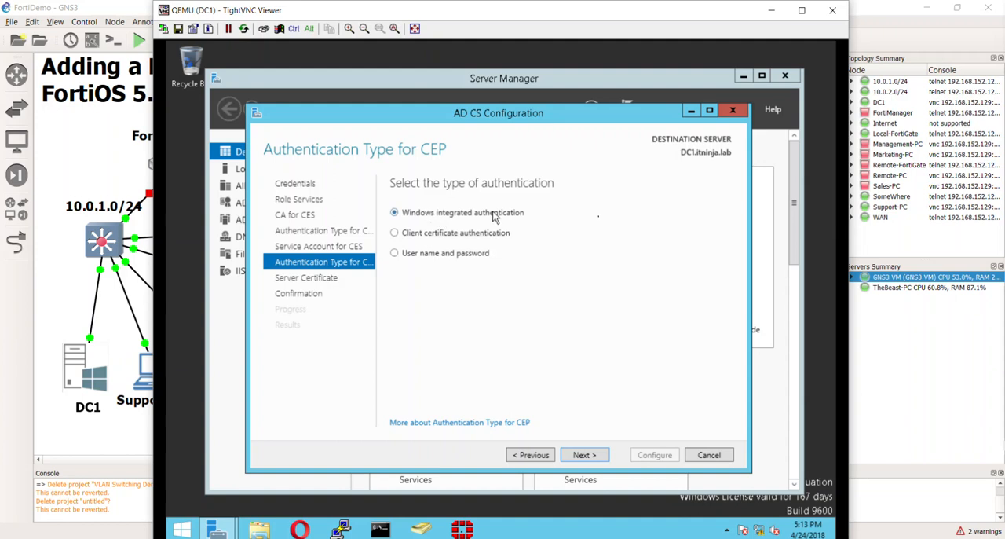
Apply the enrollment services configuration with Windows integrated authentication for CEP and the existing itninja-DC1-CA-1 certificate for SSL, and close the results
left_click(589, 457)
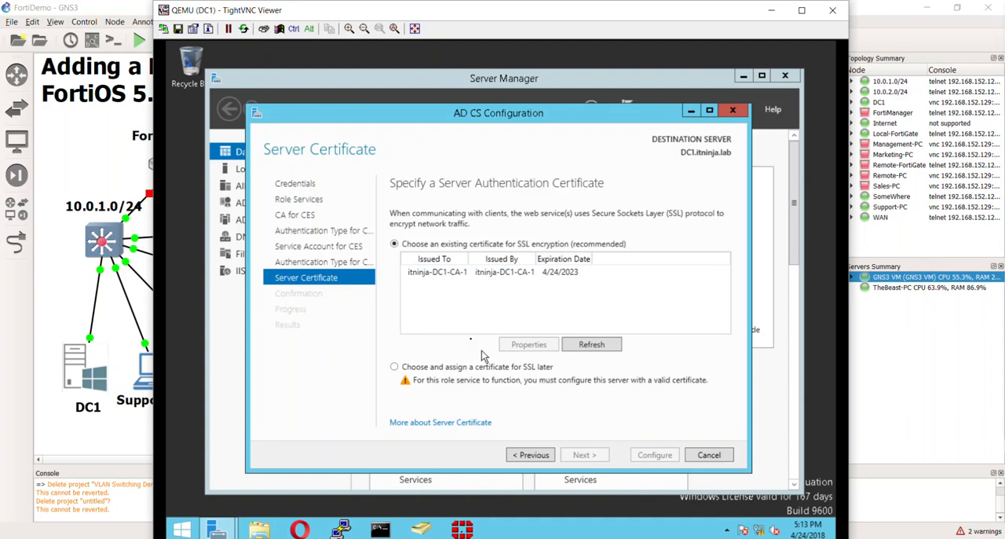
left_click(462, 273)
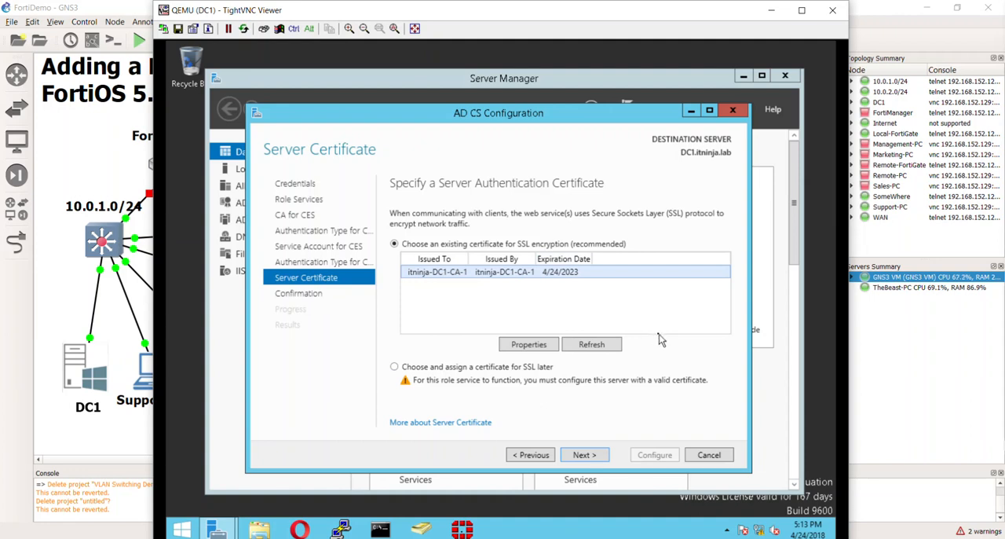
left_click(597, 455)
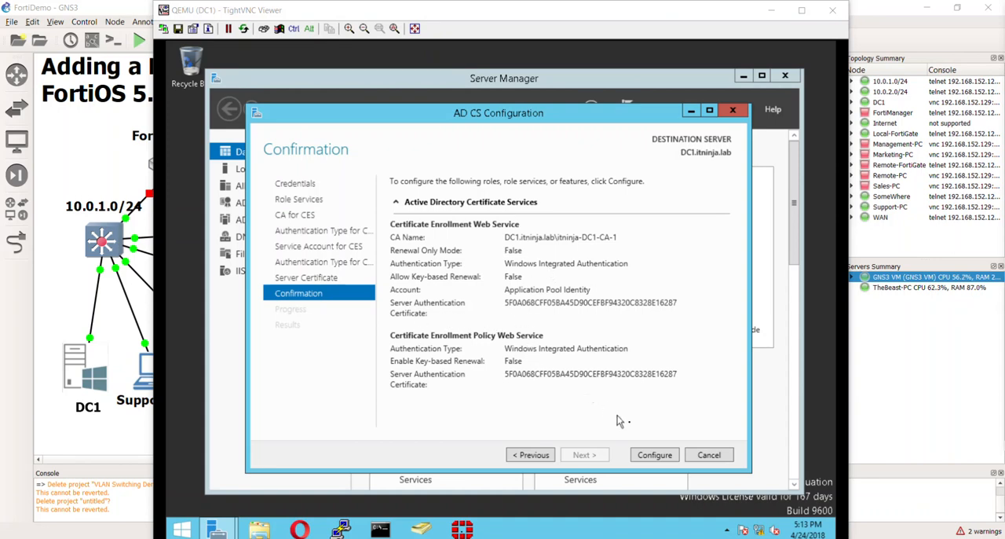
left_click(669, 456)
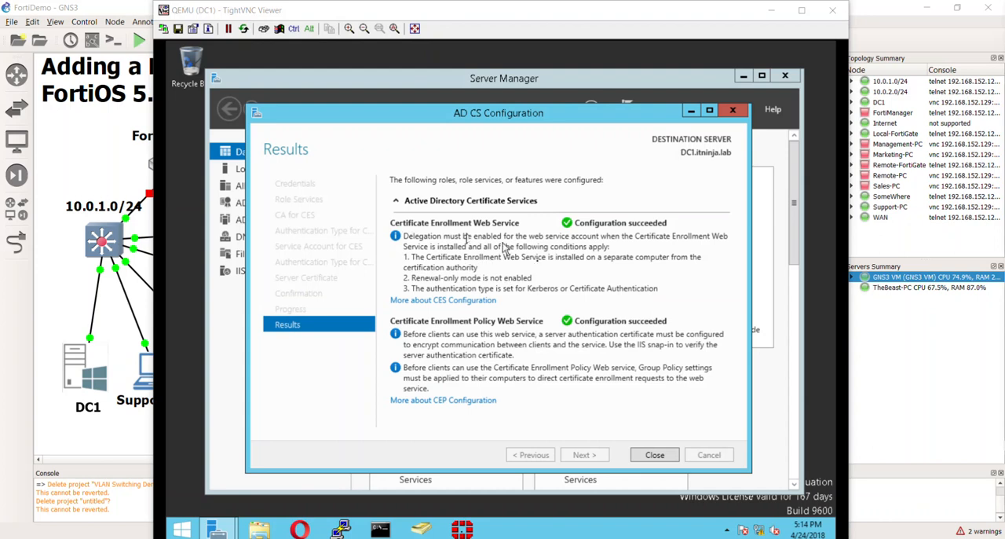
left_click(651, 456)
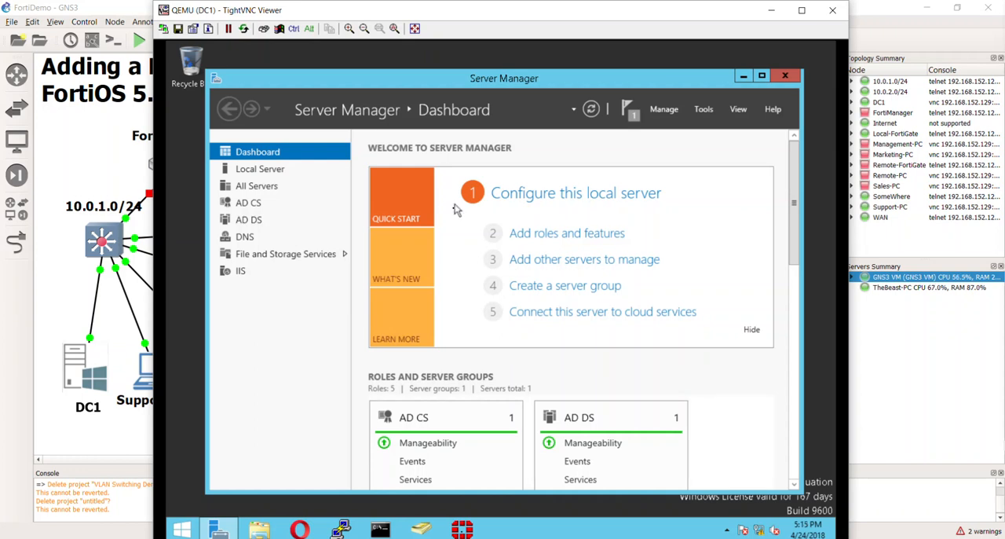
mouse_move(527, 18)
left_mouse_down()
mouse_move(481, 18)
mouse_move(513, 17)
left_mouse_up()
left_click_drag(515, 76, 510, 55)
left_click_drag(537, 16, 581, 187)
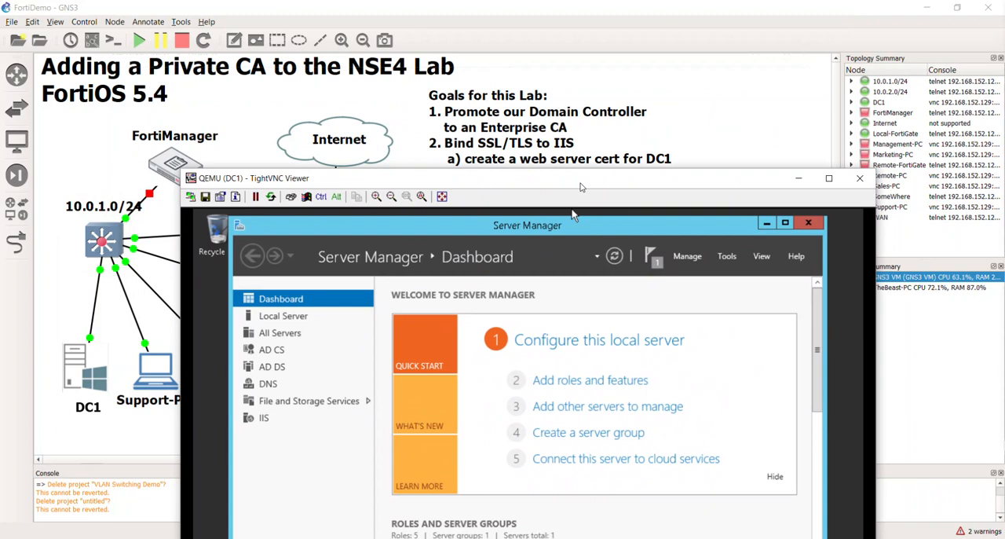
left_click_drag(580, 187, 559, 19)
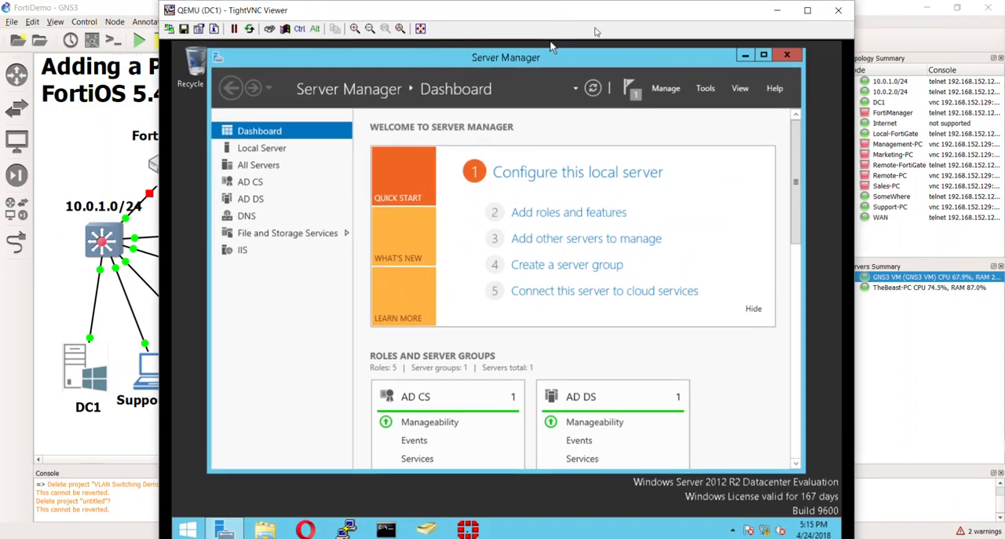
Open the Certification Authority console, close Server Manager, and expand the itninja-DC1-CA-1 node
left_click(710, 89)
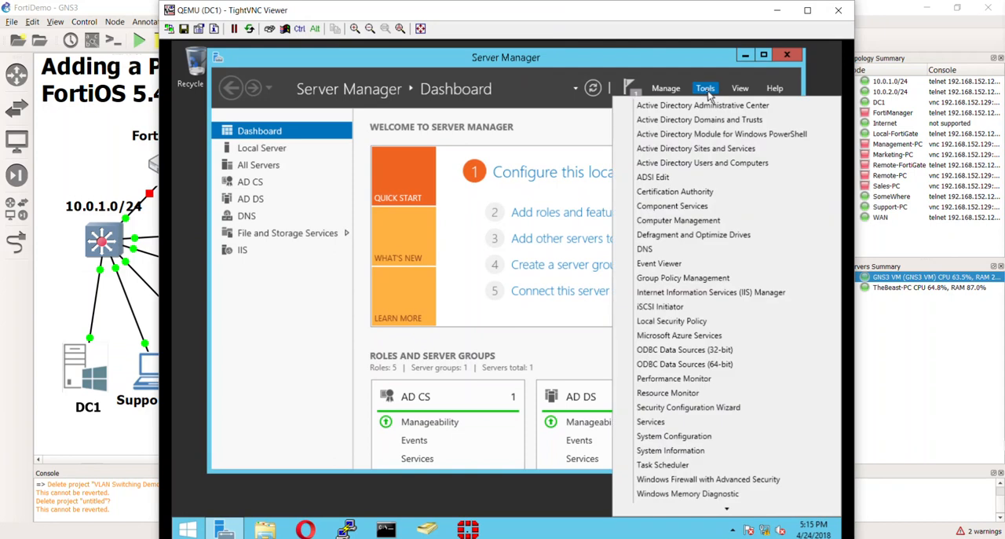
left_click(686, 193)
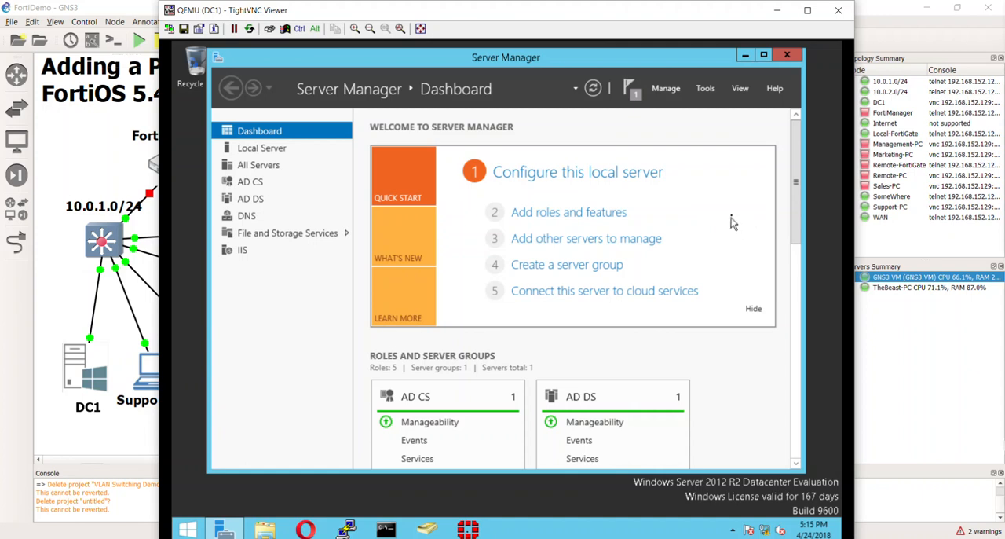
left_click(787, 56)
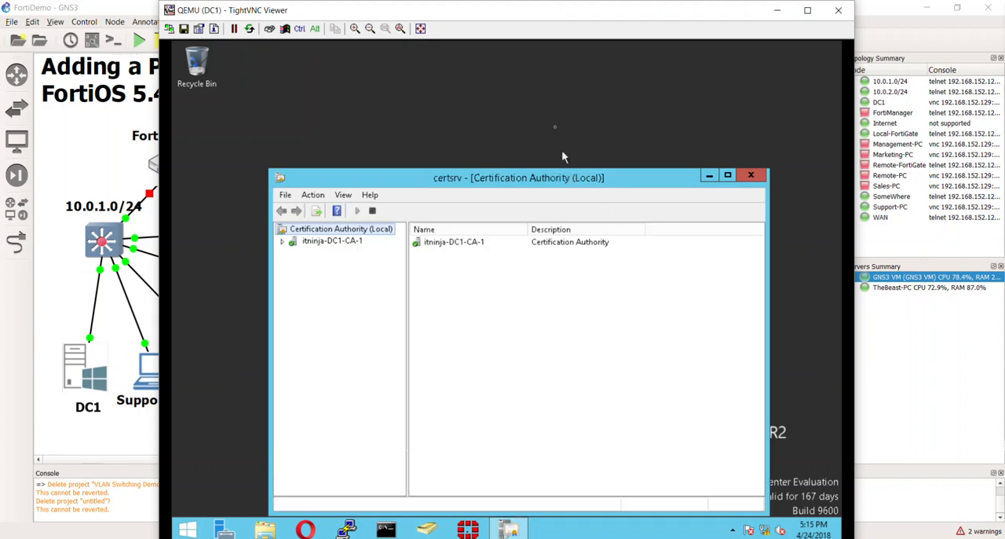
left_click_drag(572, 178, 552, 108)
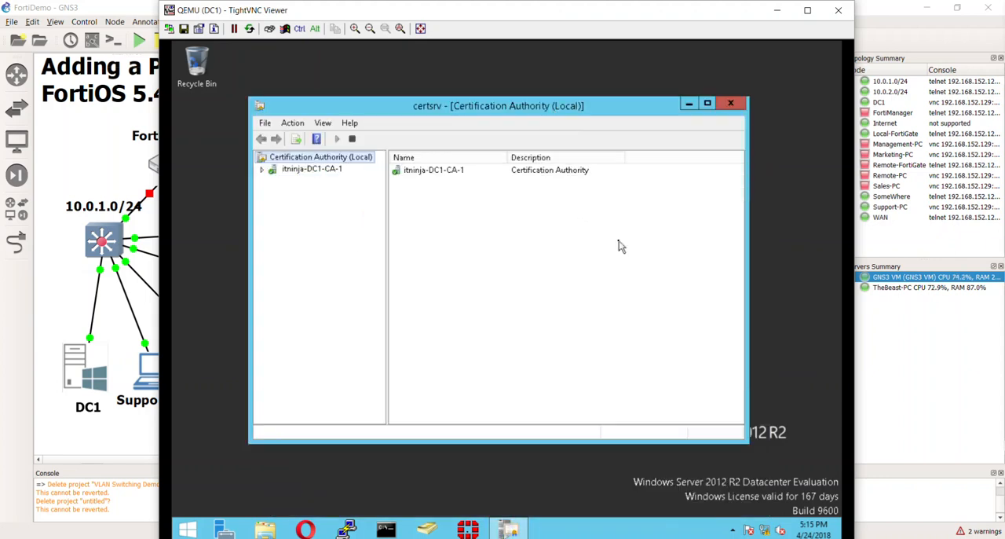
left_click(263, 171)
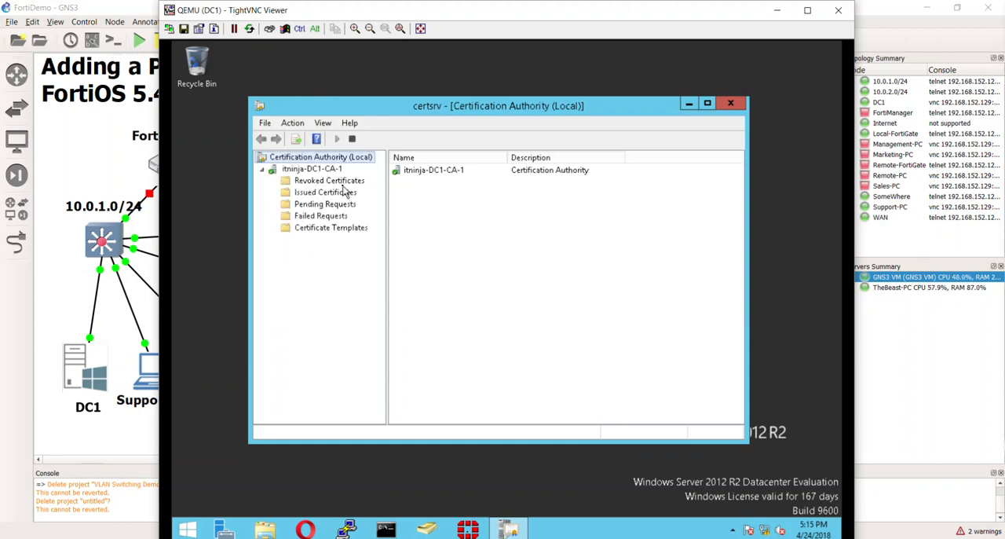
Review the revoked and issued certificates, pending and failed requests, and certificate templates of itninja-DC1-CA-1, including Web Server, and close the console
left_click(344, 182)
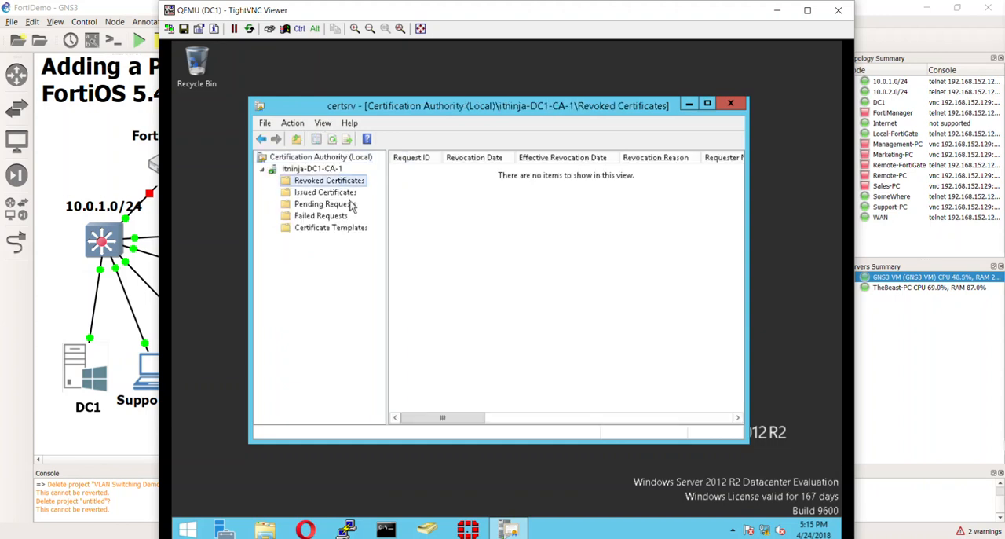
left_click(346, 194)
left_click(338, 205)
left_click(345, 216)
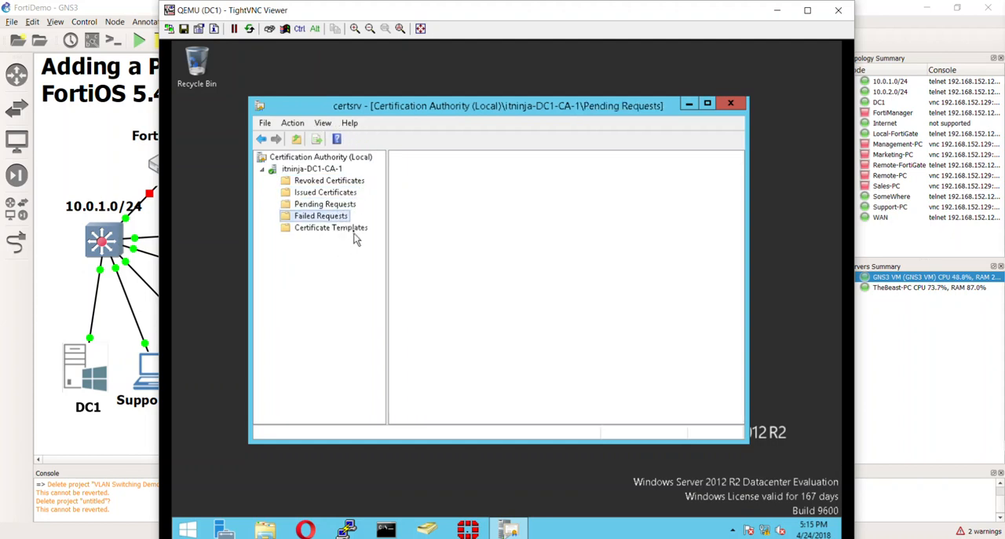
left_click(354, 228)
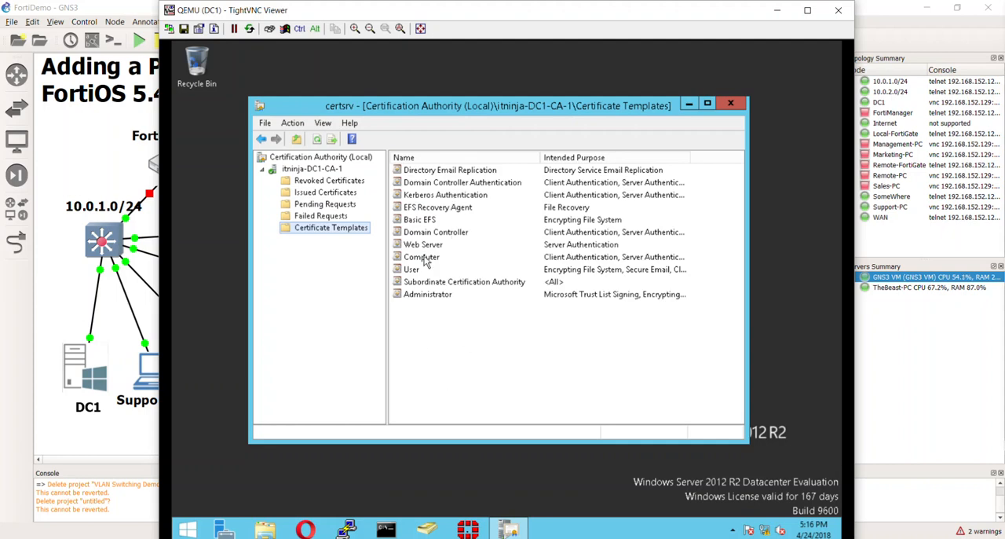
left_click(426, 246)
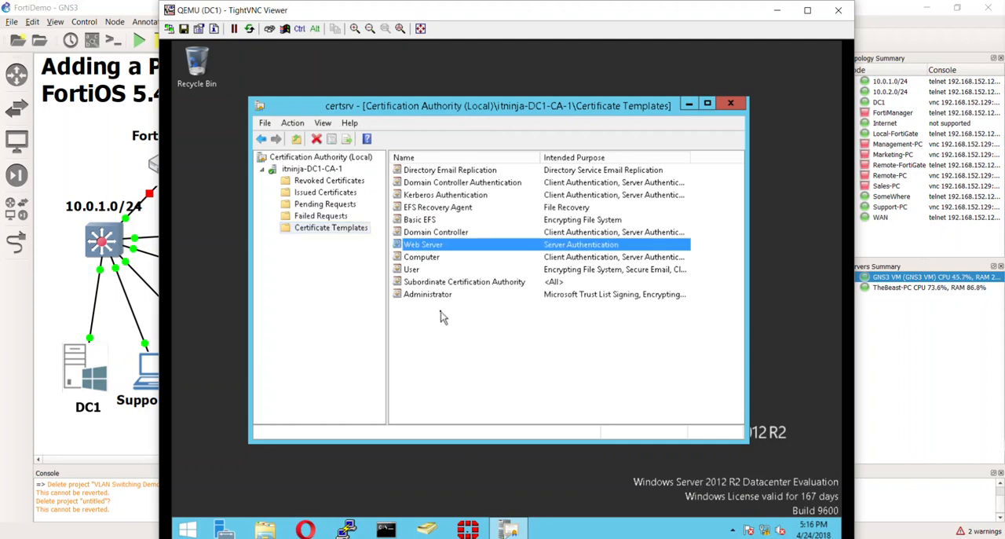
left_click(452, 282)
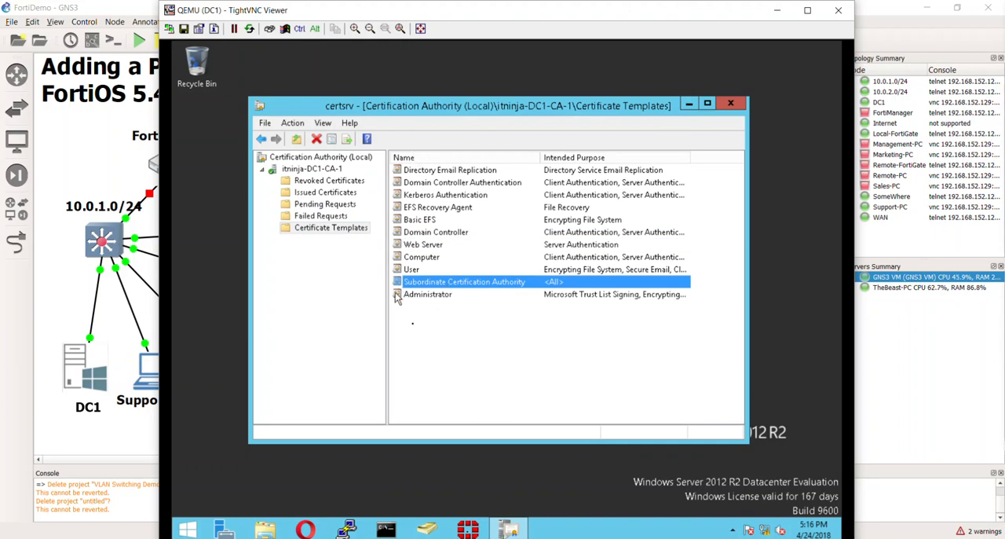
left_click(306, 255)
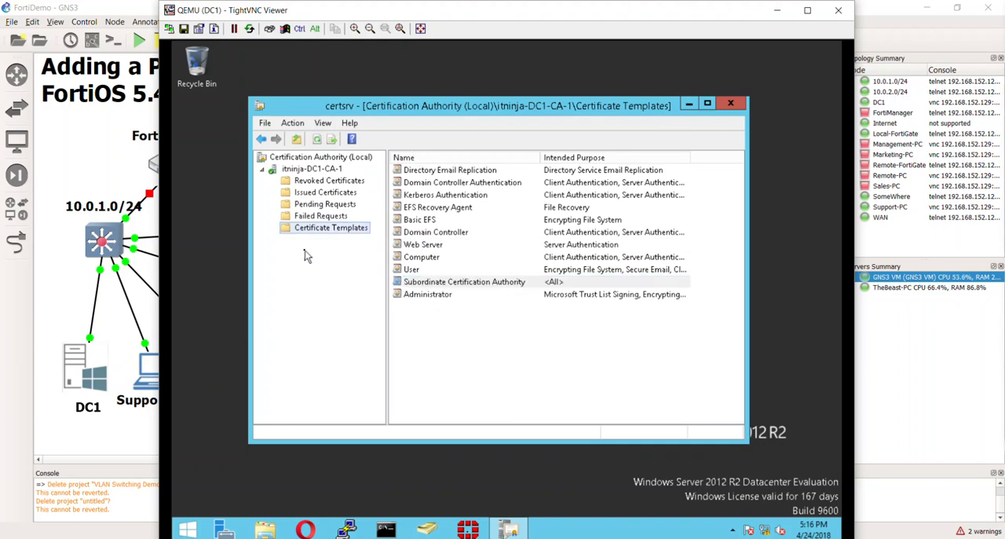
double_click(262, 107)
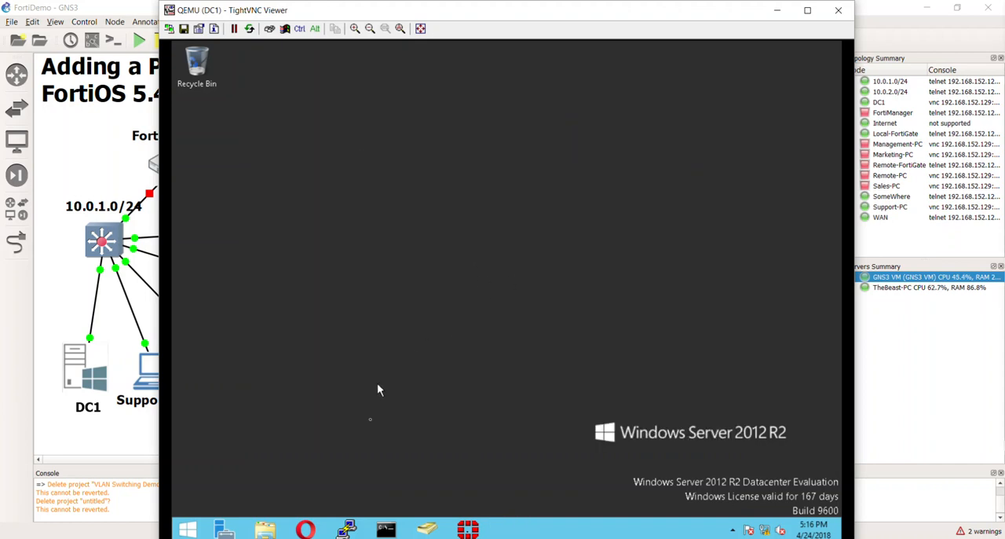
left_click(305, 530)
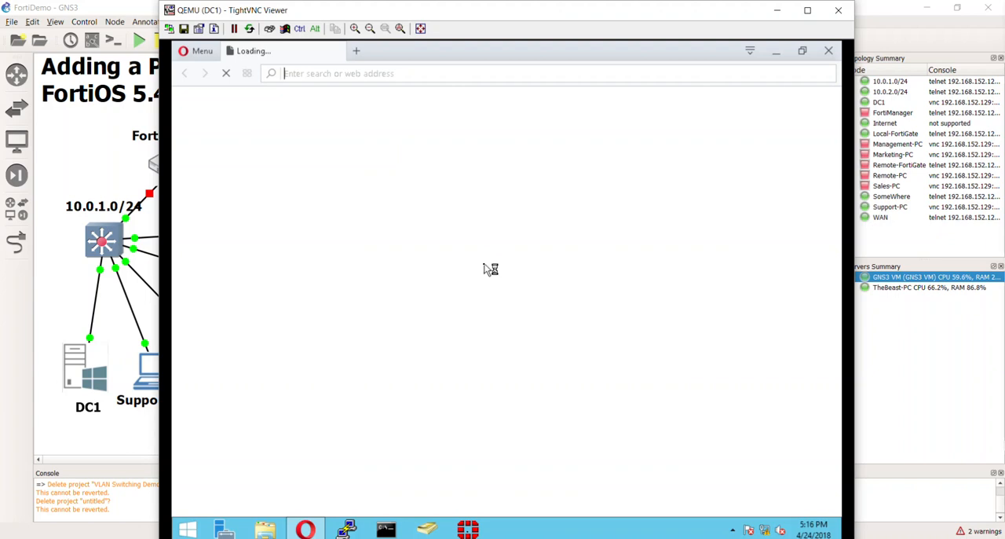
left_click(392, 74)
type("http")
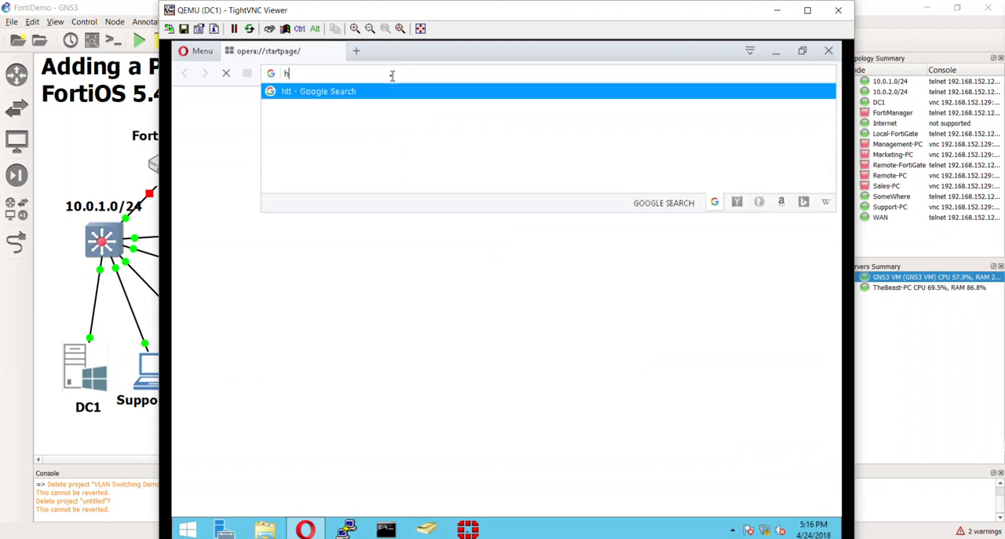
type("://")
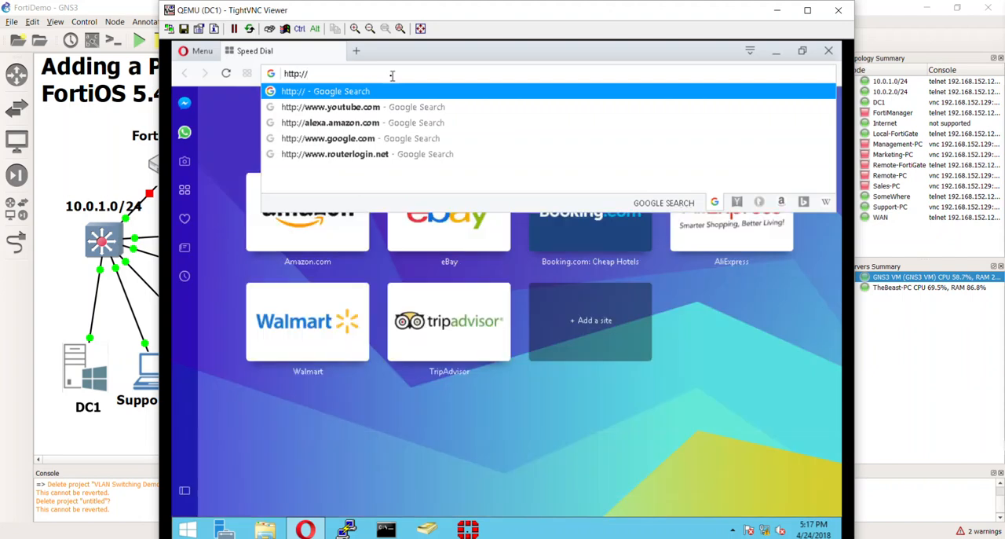
type("dc1")
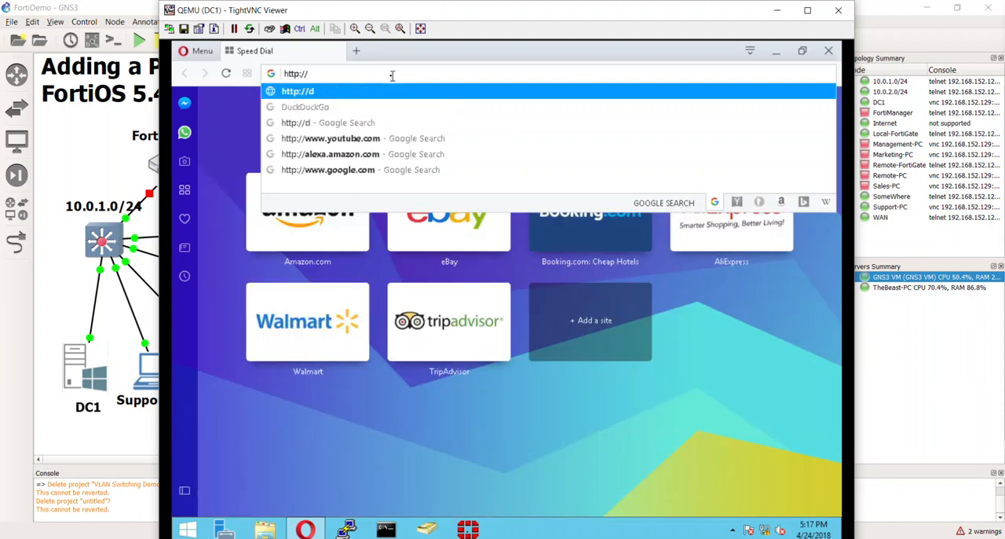
type(".")
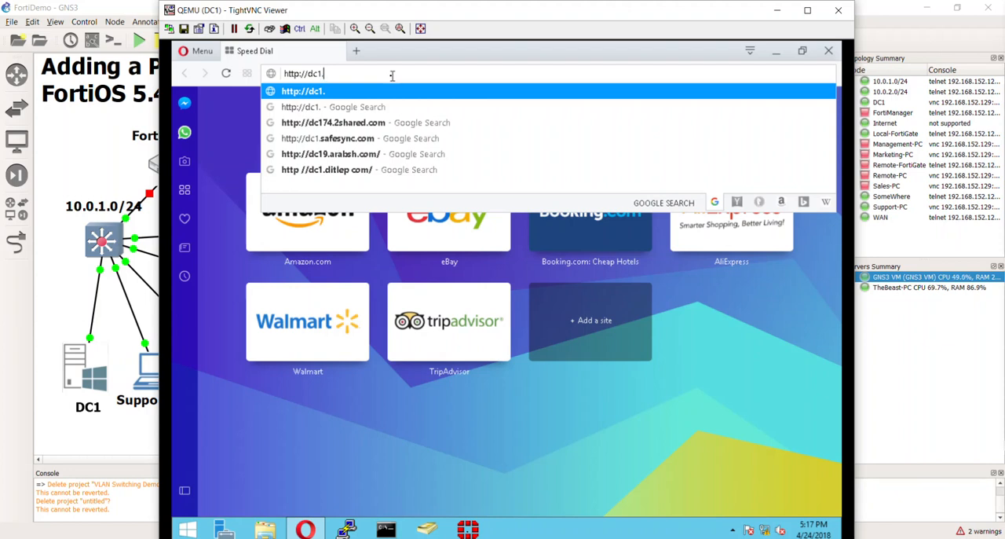
type("itnin")
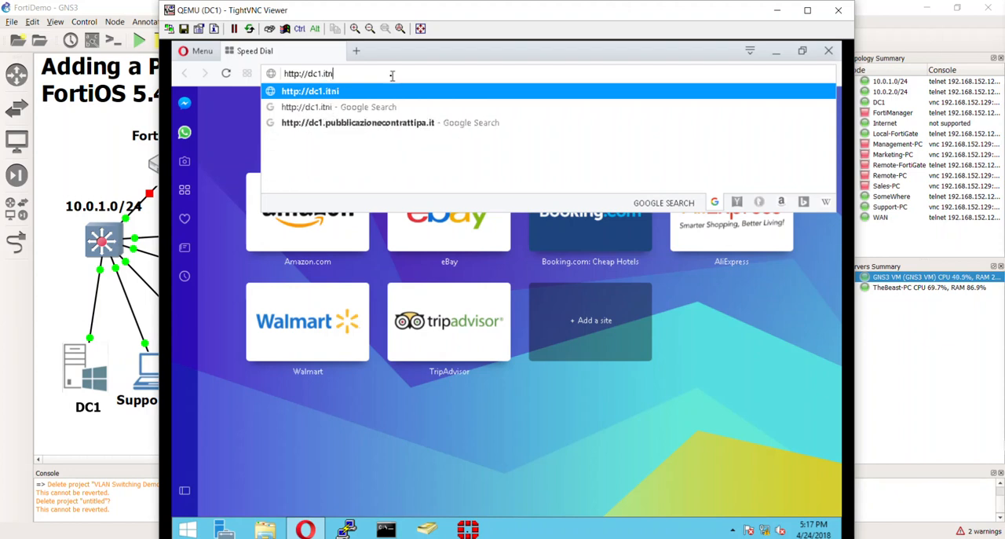
type("ja.lab")
key("Return")
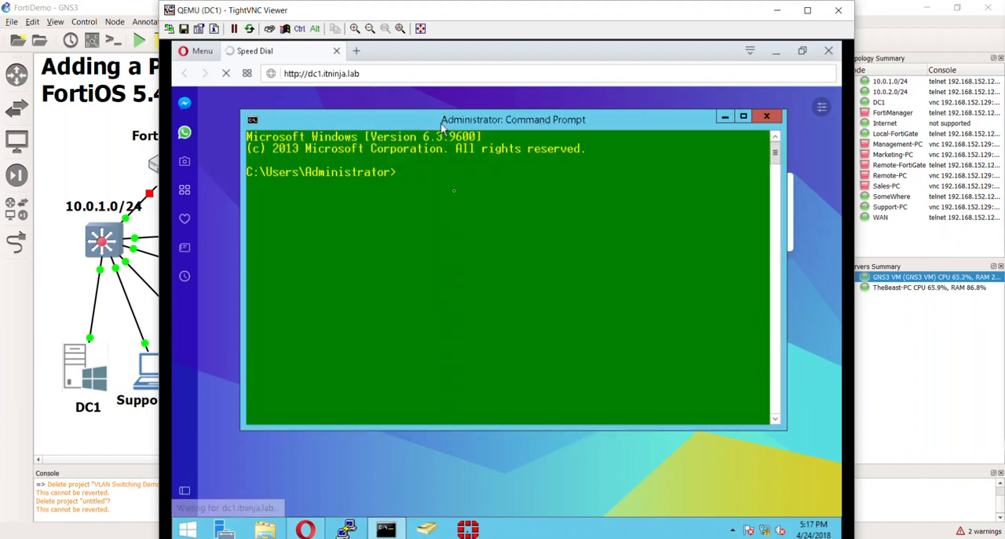
Look up the host dc1 with nslookup in the Command Prompt
type("nslookup")
key("Return")
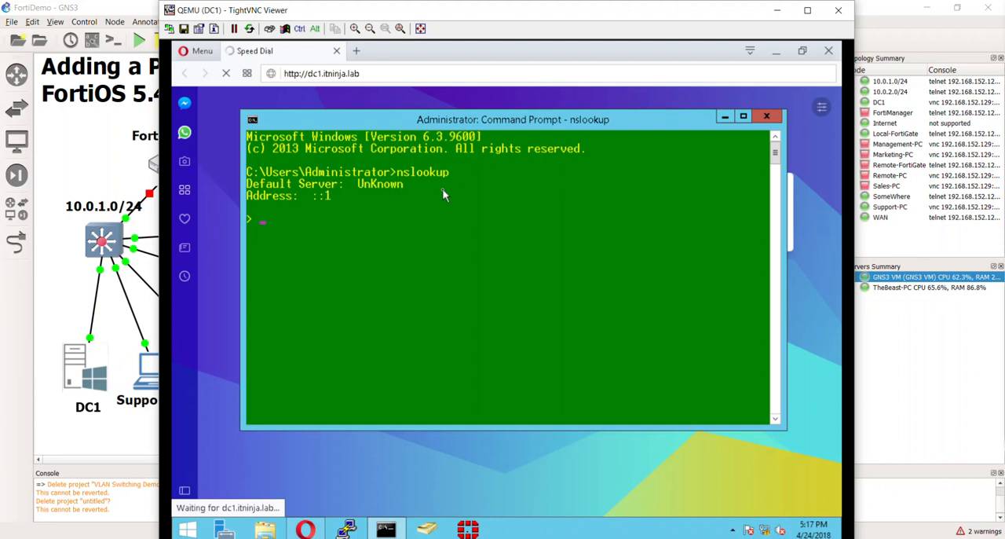
type("dc1")
key("Return")
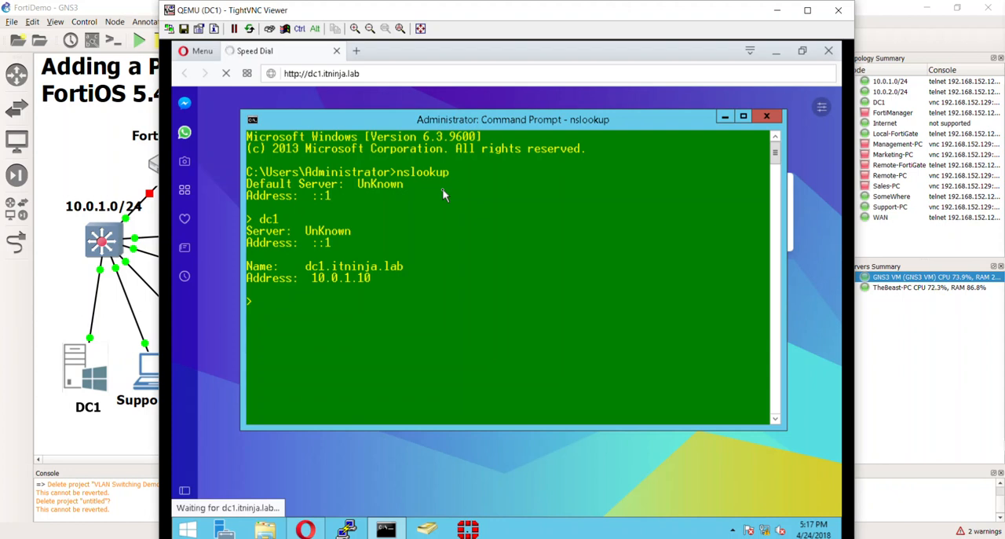
Discard the dc1.itninja.lab tab and close Opera
left_click(374, 73)
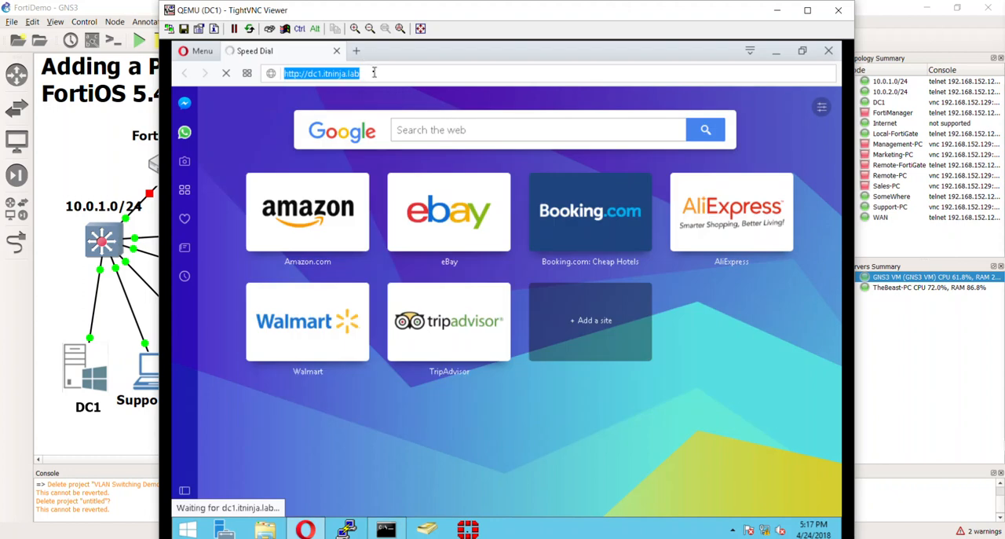
left_click(376, 73)
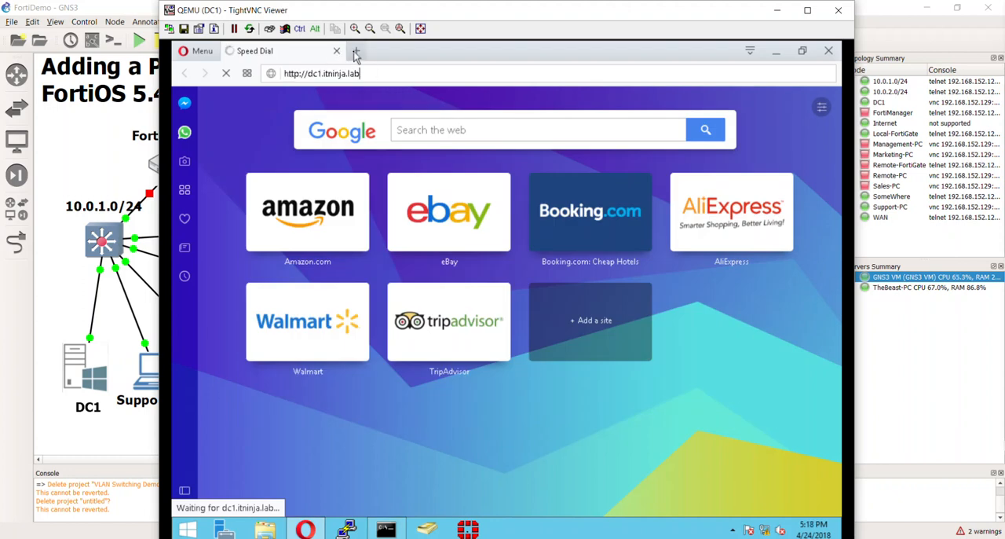
left_click(355, 51)
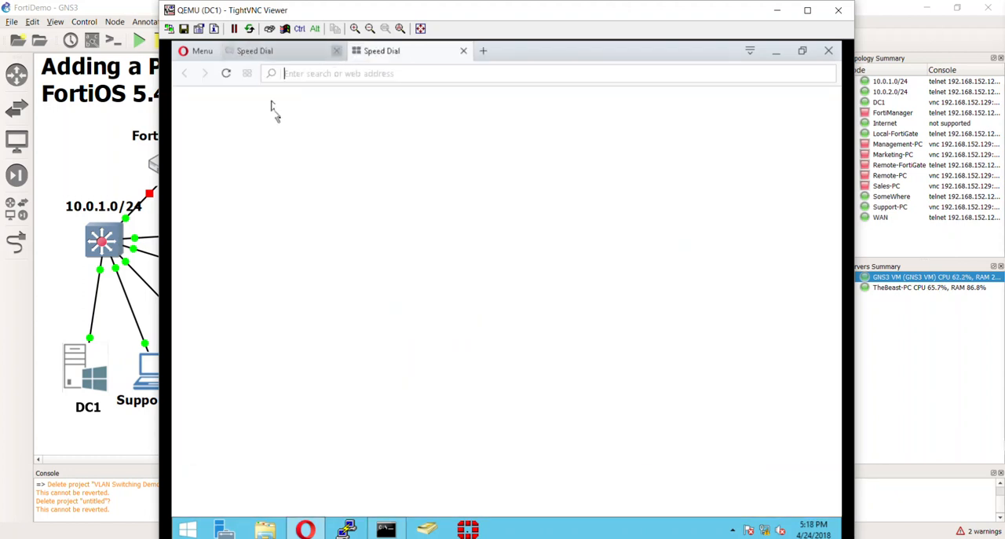
left_click(337, 51)
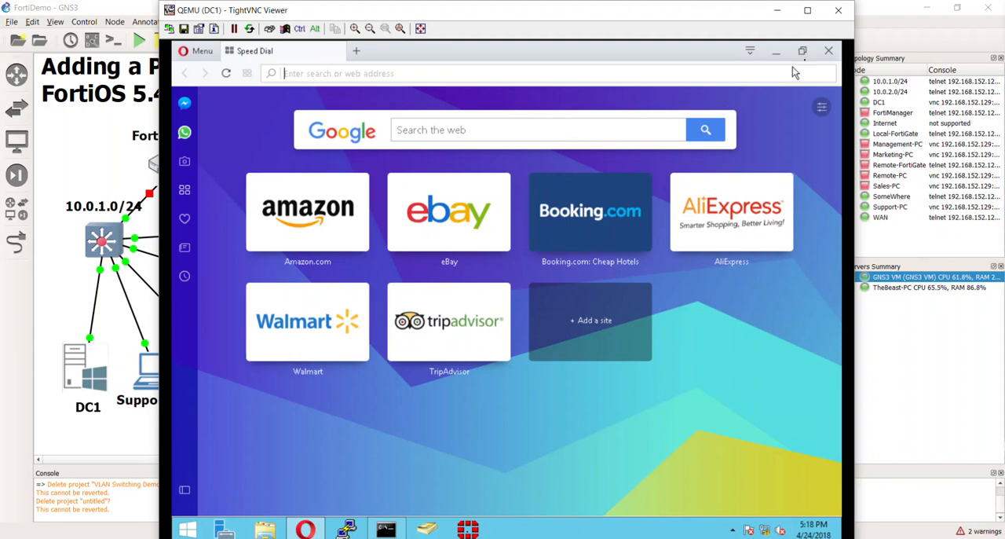
left_click(830, 53)
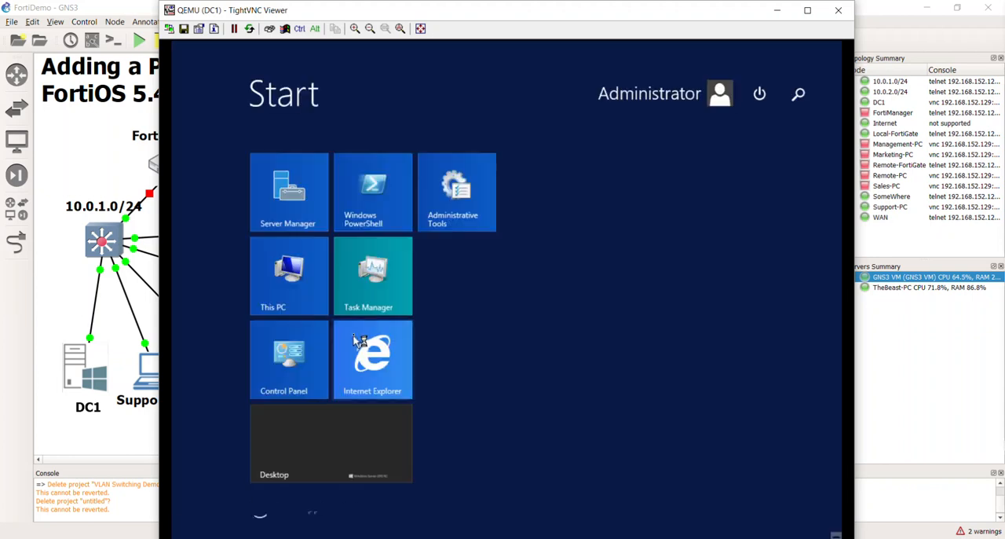
Switch to Internet Explorer and minimize the Command Prompt covering it
left_click(373, 344)
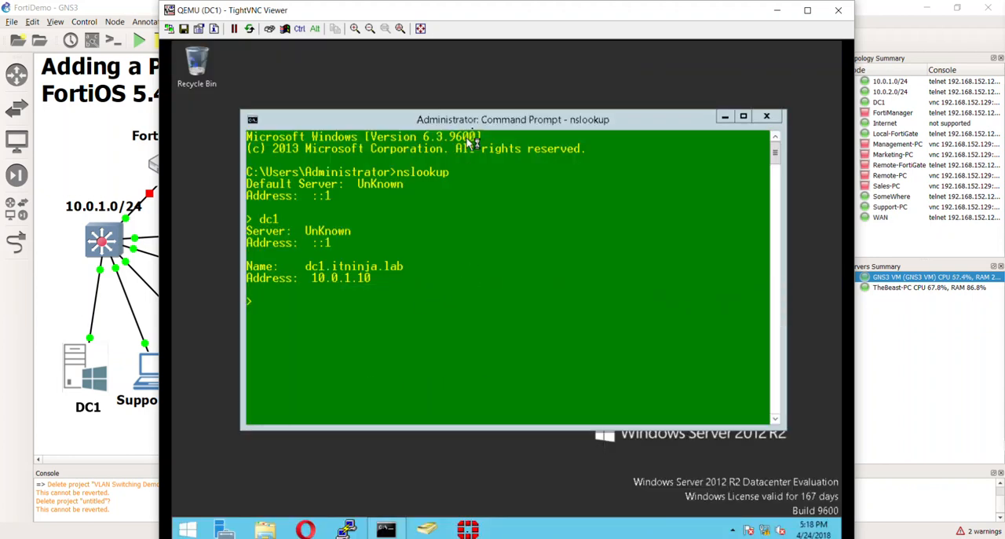
left_click_drag(464, 119, 466, 109)
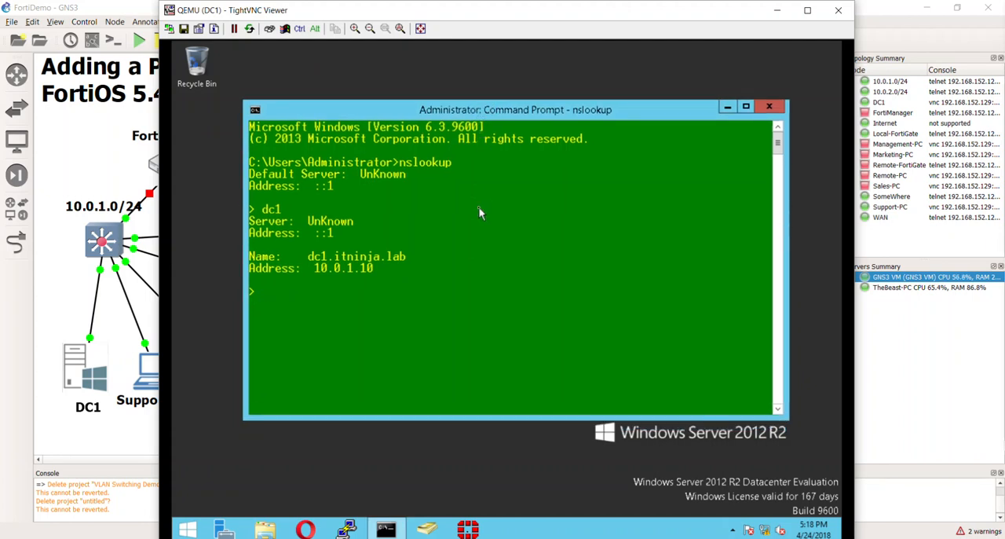
left_click_drag(468, 107, 448, 89)
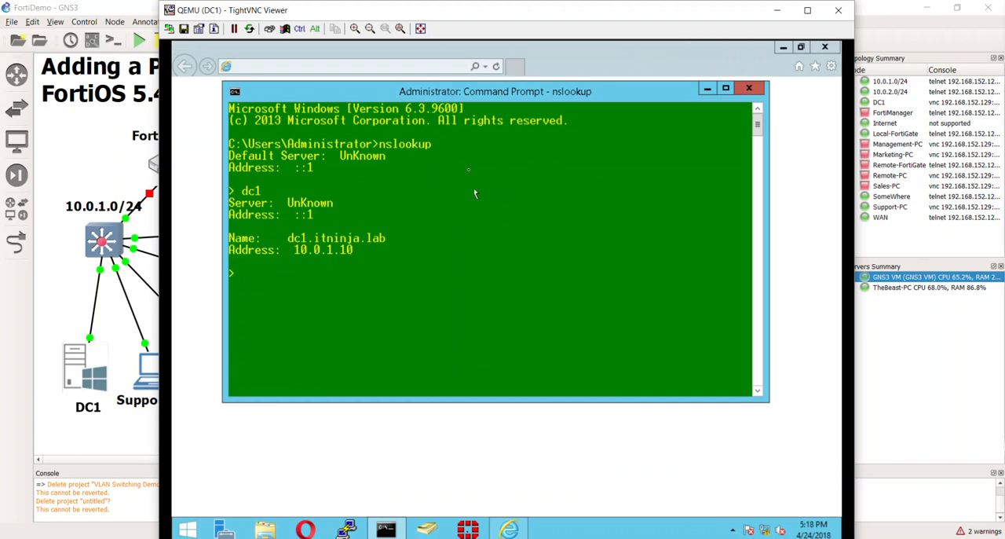
left_click(707, 90)
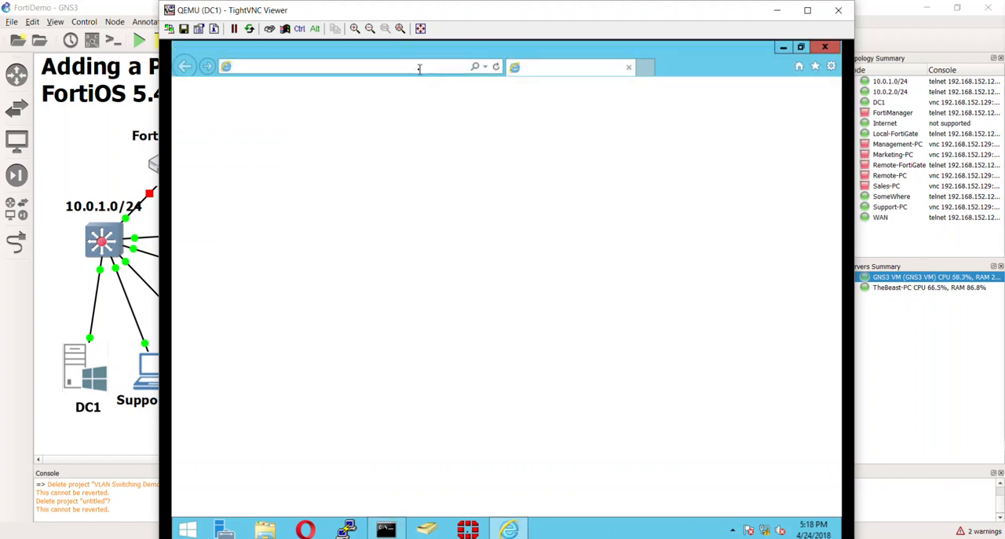
type("dc1")
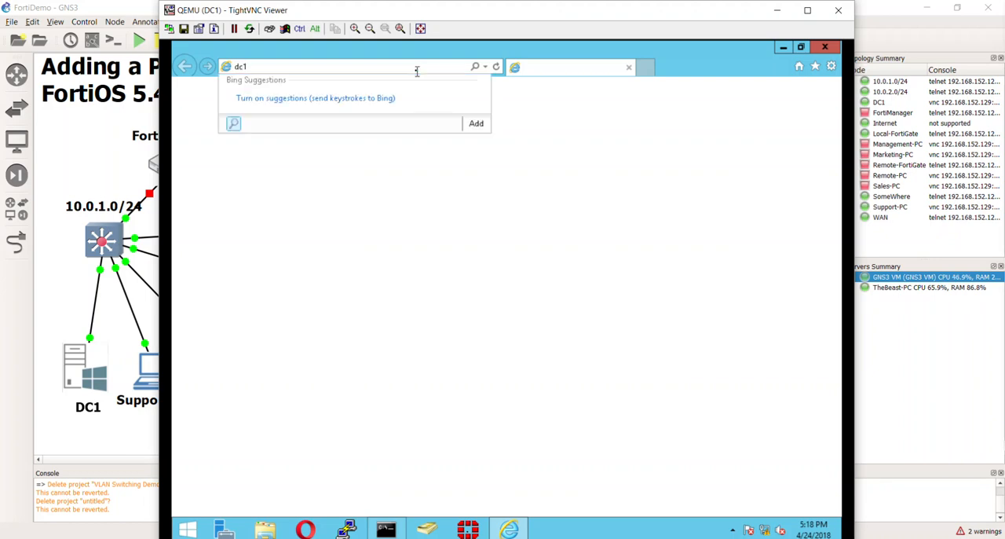
key("Return")
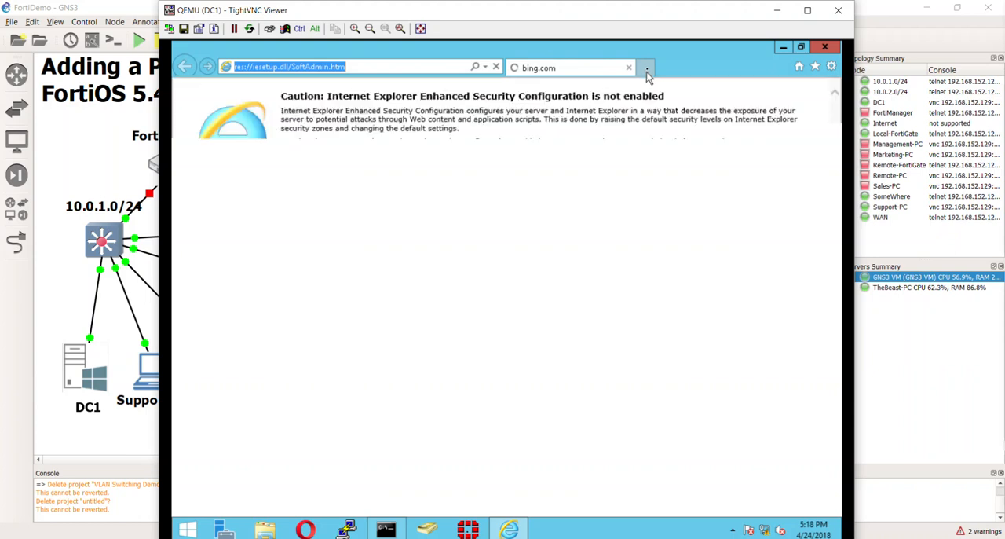
left_click(652, 70)
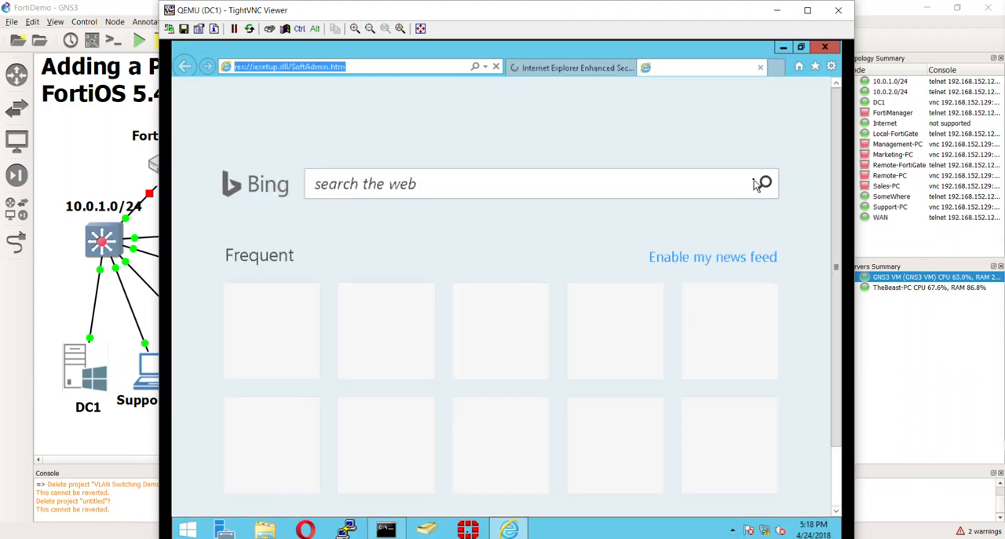
left_click_drag(374, 12, 474, 29)
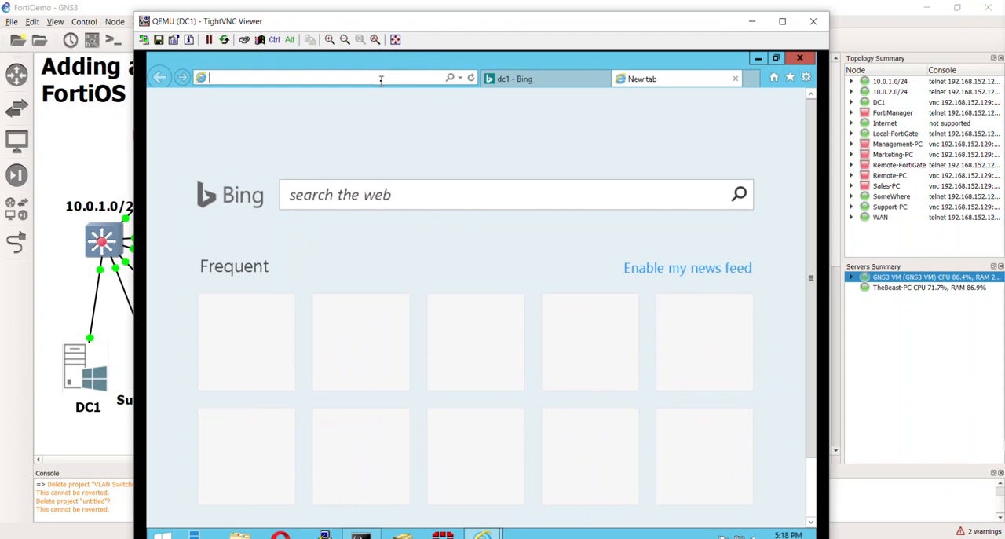
type("http://dc1.")
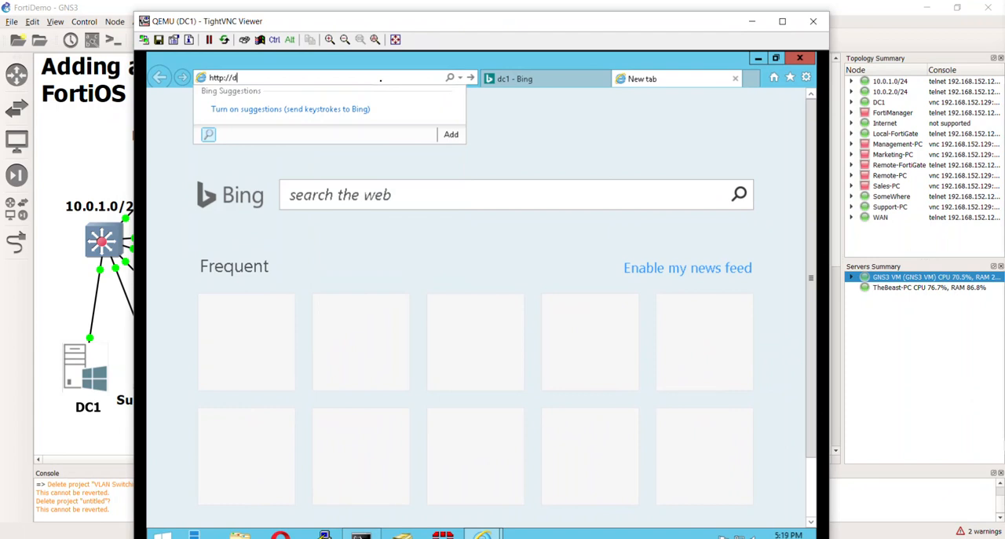
type("itninja.lab")
key("Return")
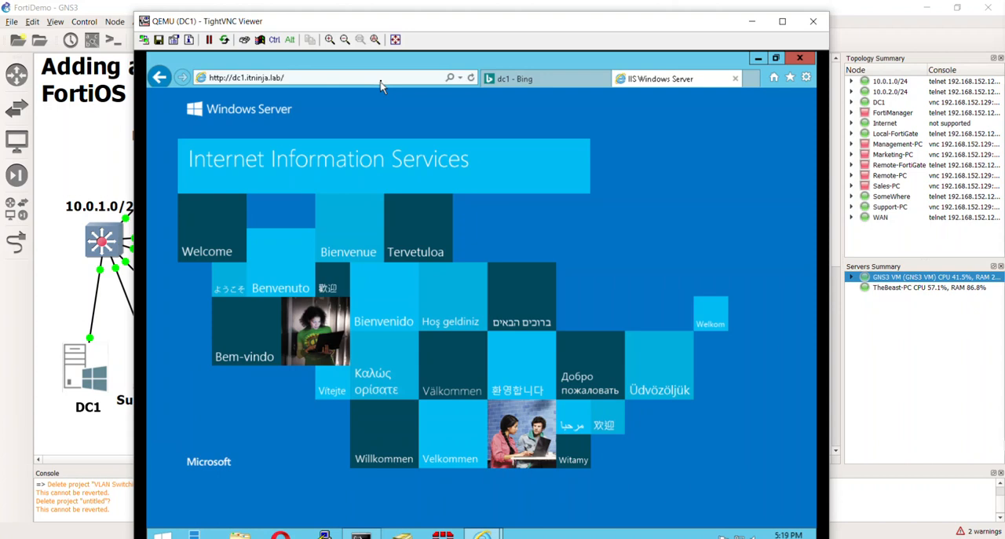
left_click(386, 78)
left_click(382, 79)
type("cert")
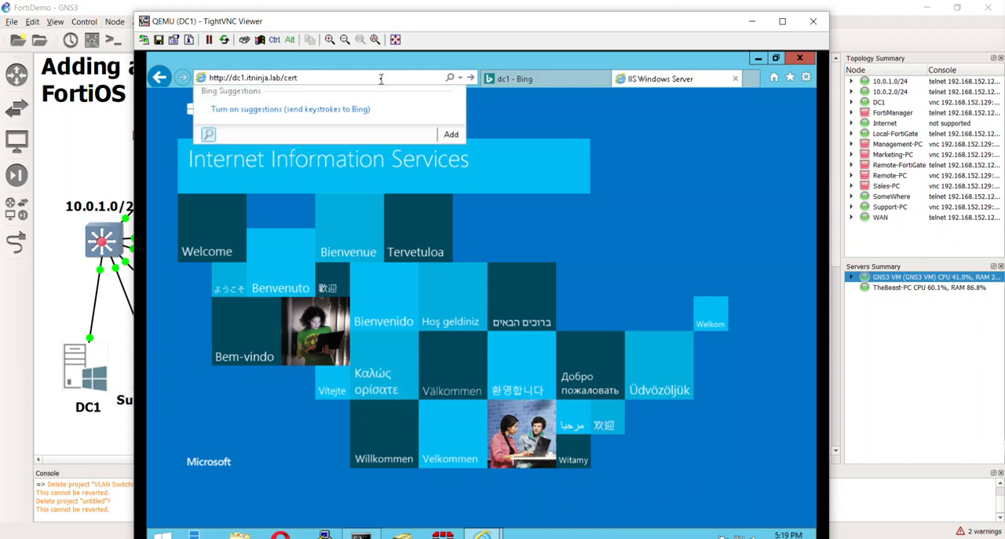
type("cr")
key("BackSpace")
type("srv")
key("Return")
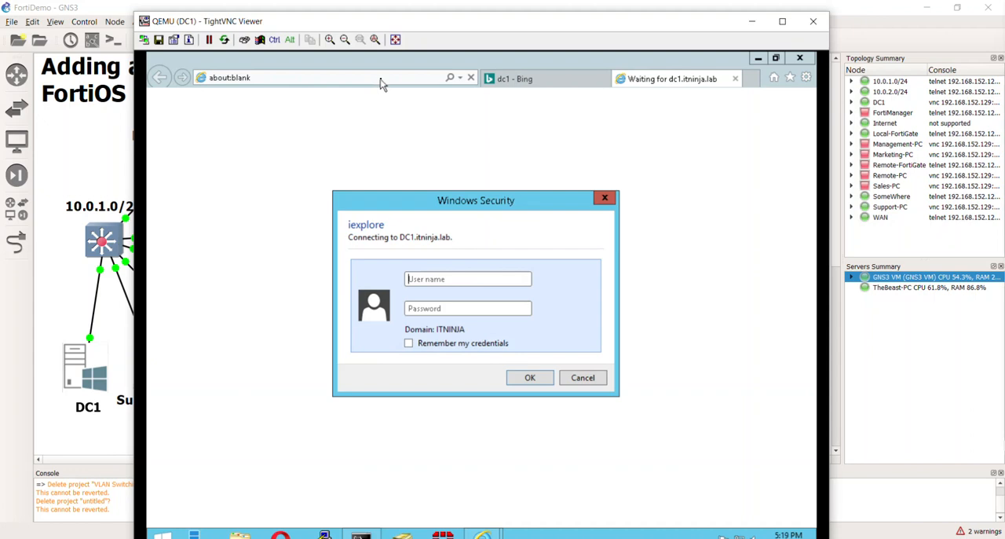
Sign in to the certificate enrollment site as administrator with the account password
type("administ")
type("rator")
type("••••••••")
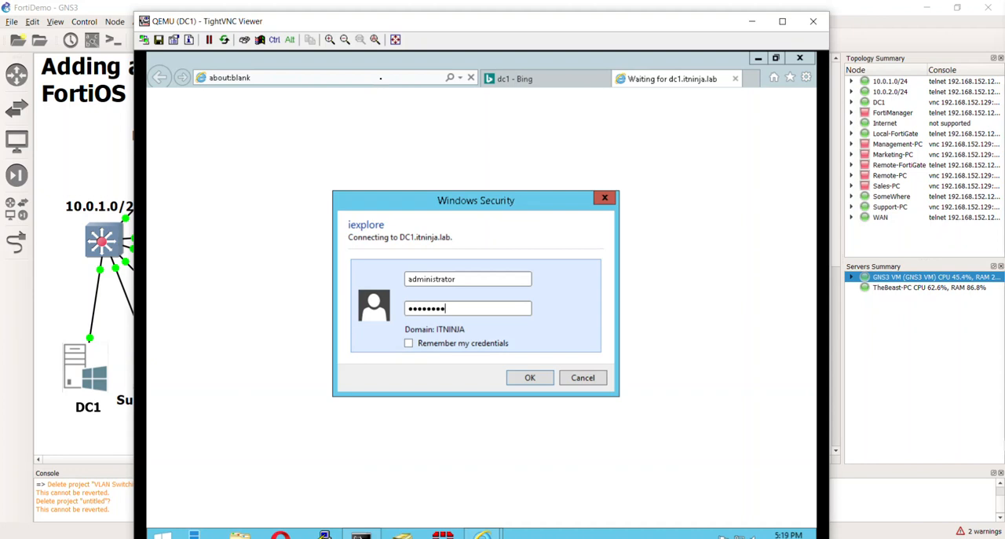
key("Return")
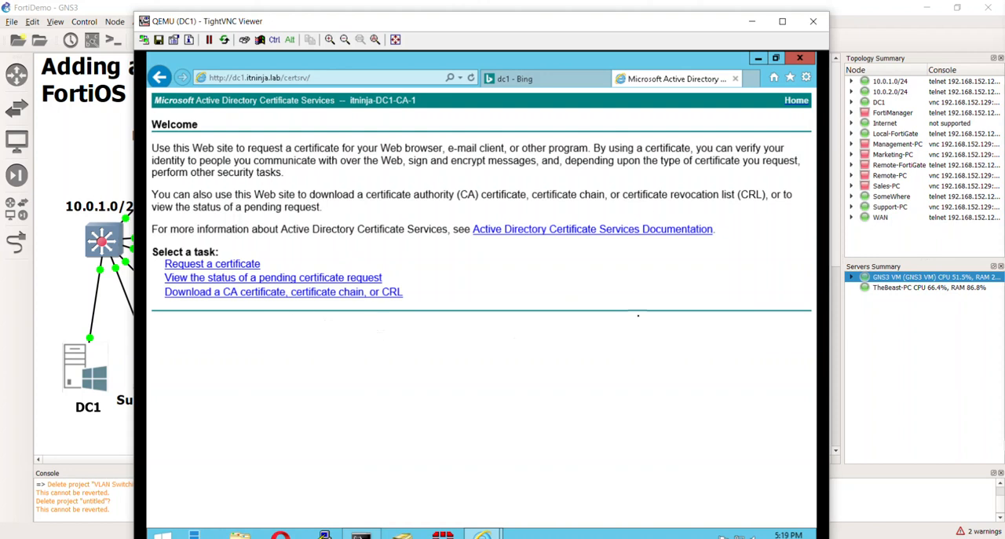
Move the DC1 viewer window lower over the GNS3 workspace to review the lab goals above it
left_click_drag(277, 27, 339, 10)
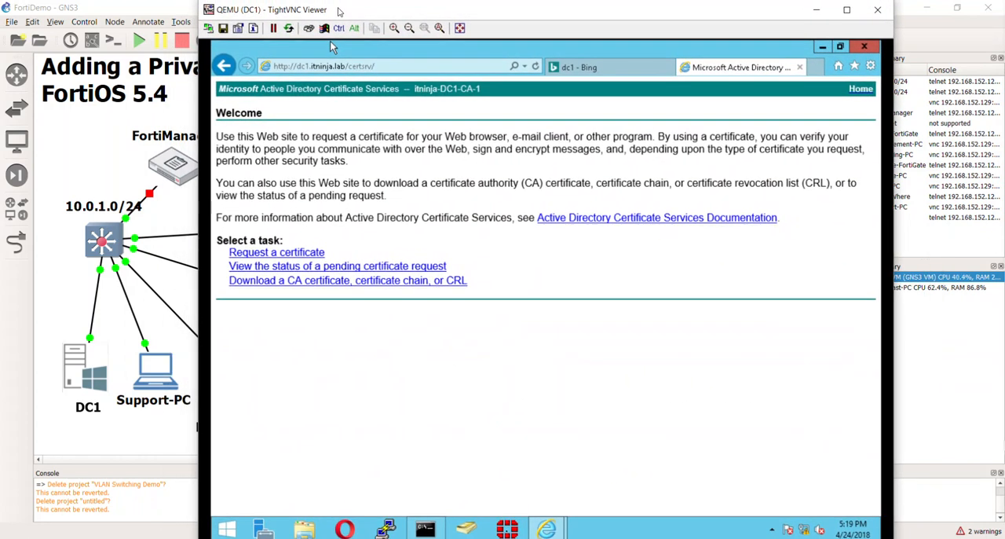
left_click_drag(339, 10, 337, 265)
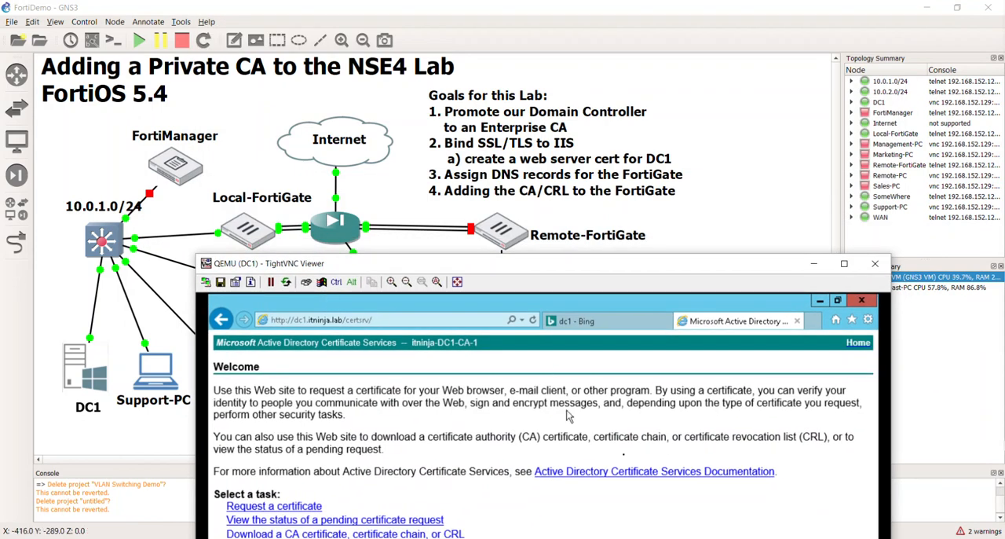
left_click_drag(657, 273, 513, 147)
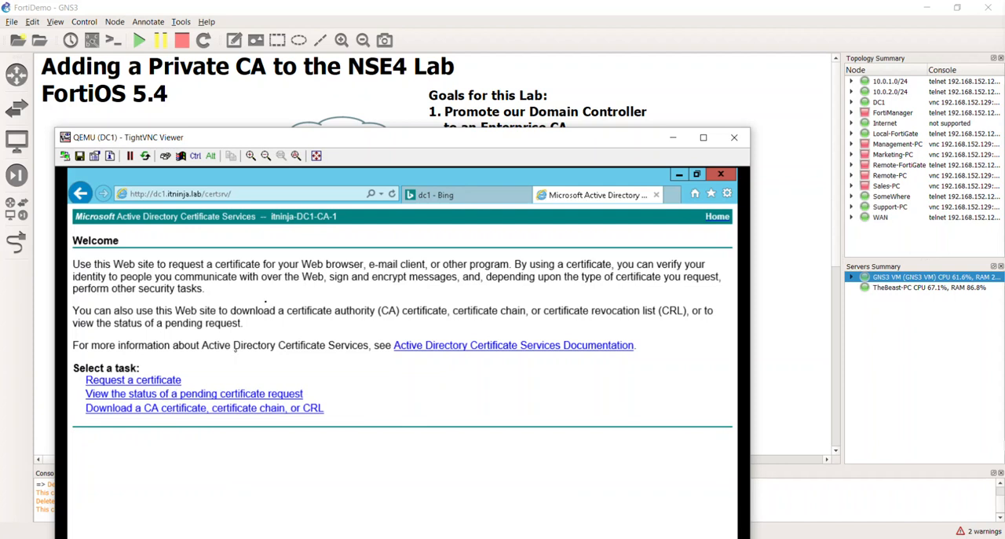
left_click_drag(337, 144, 386, 221)
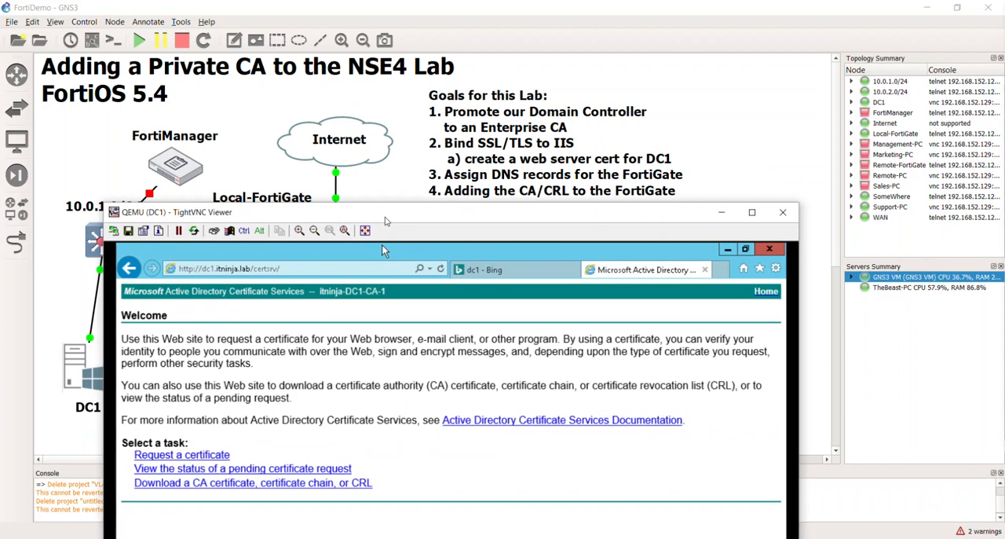
left_click_drag(385, 220, 416, 226)
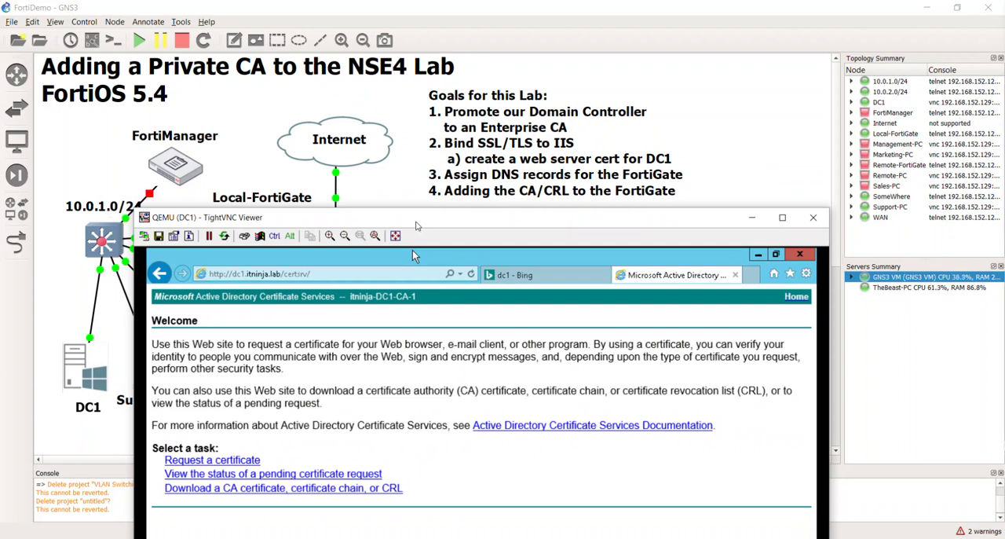
left_click_drag(416, 221, 410, 222)
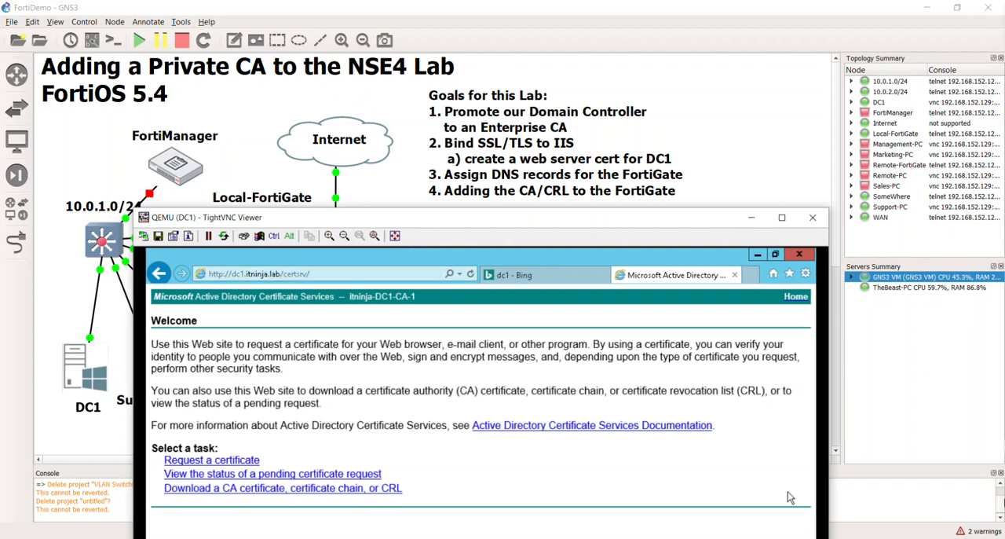